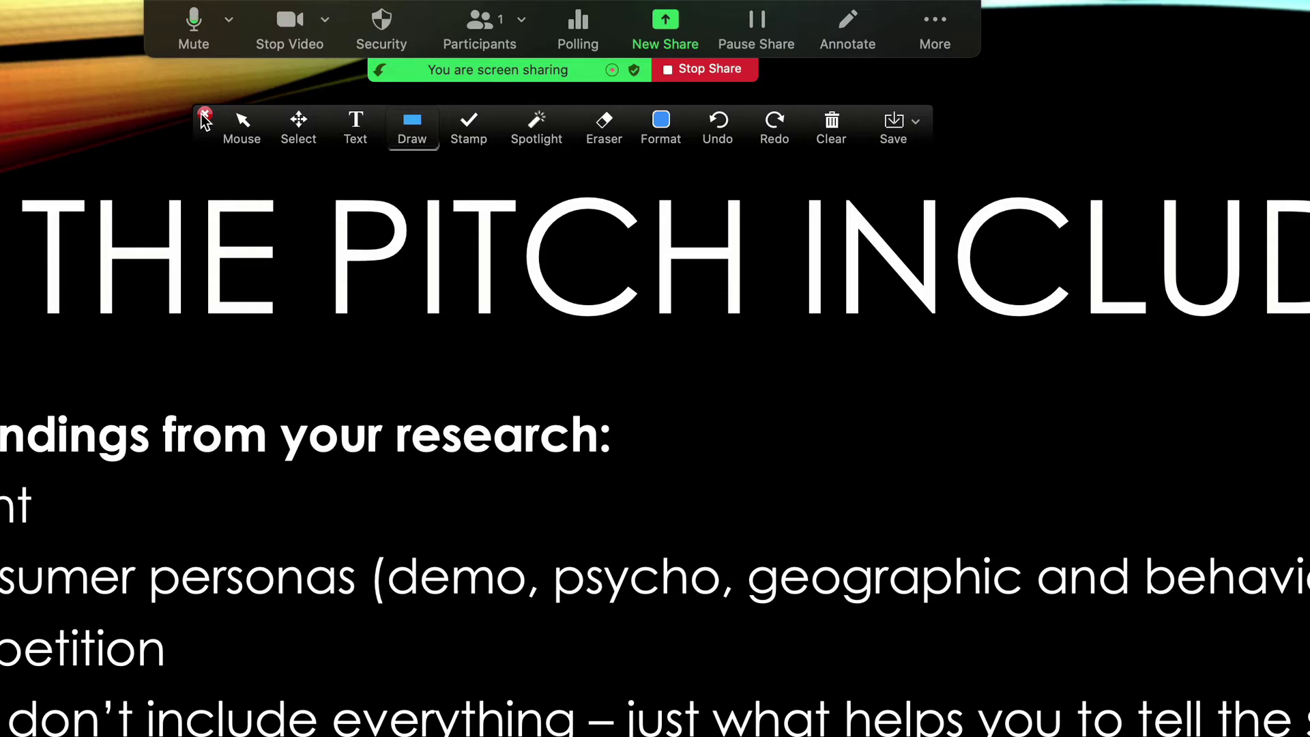
- Close the annotation toolbar, page forward to the Be Persuasive slide and return to the Include Elements That Tell a Story slide
{"action": "left_click", "coordinate": [205, 115]}
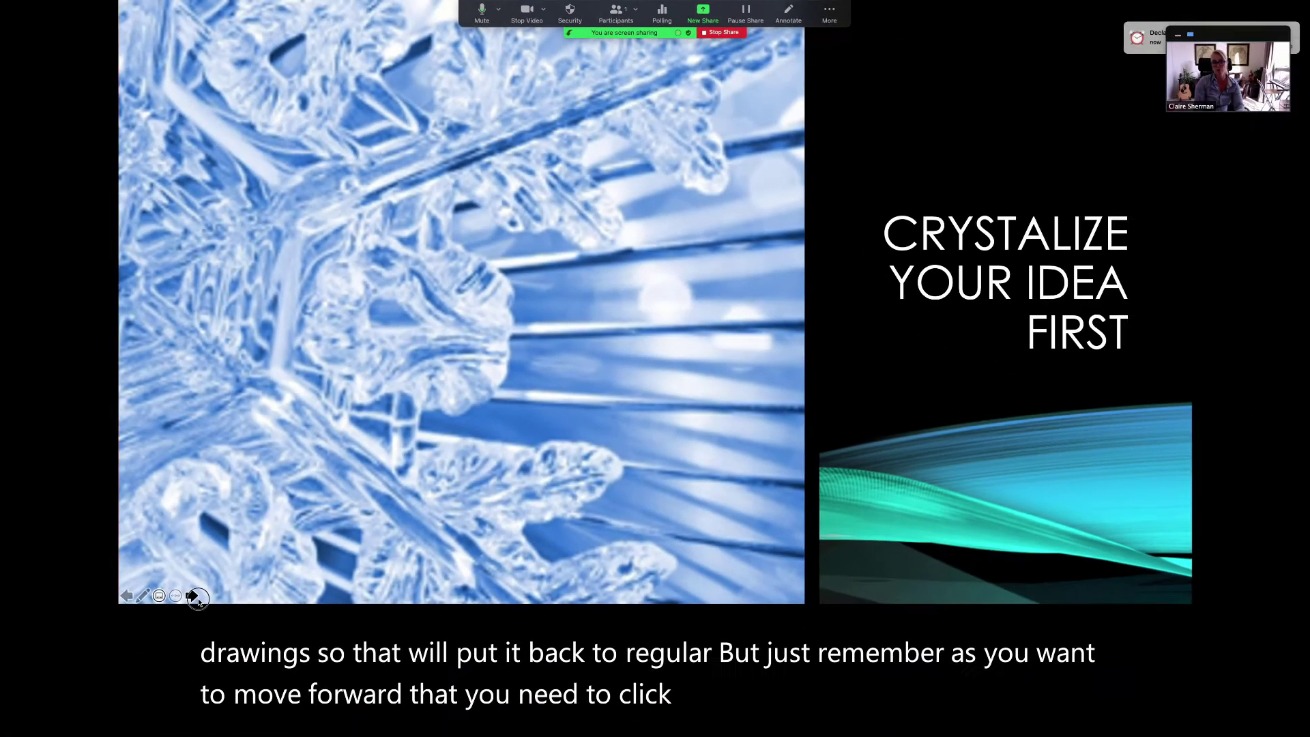
{"action": "left_click", "coordinate": [191, 596]}
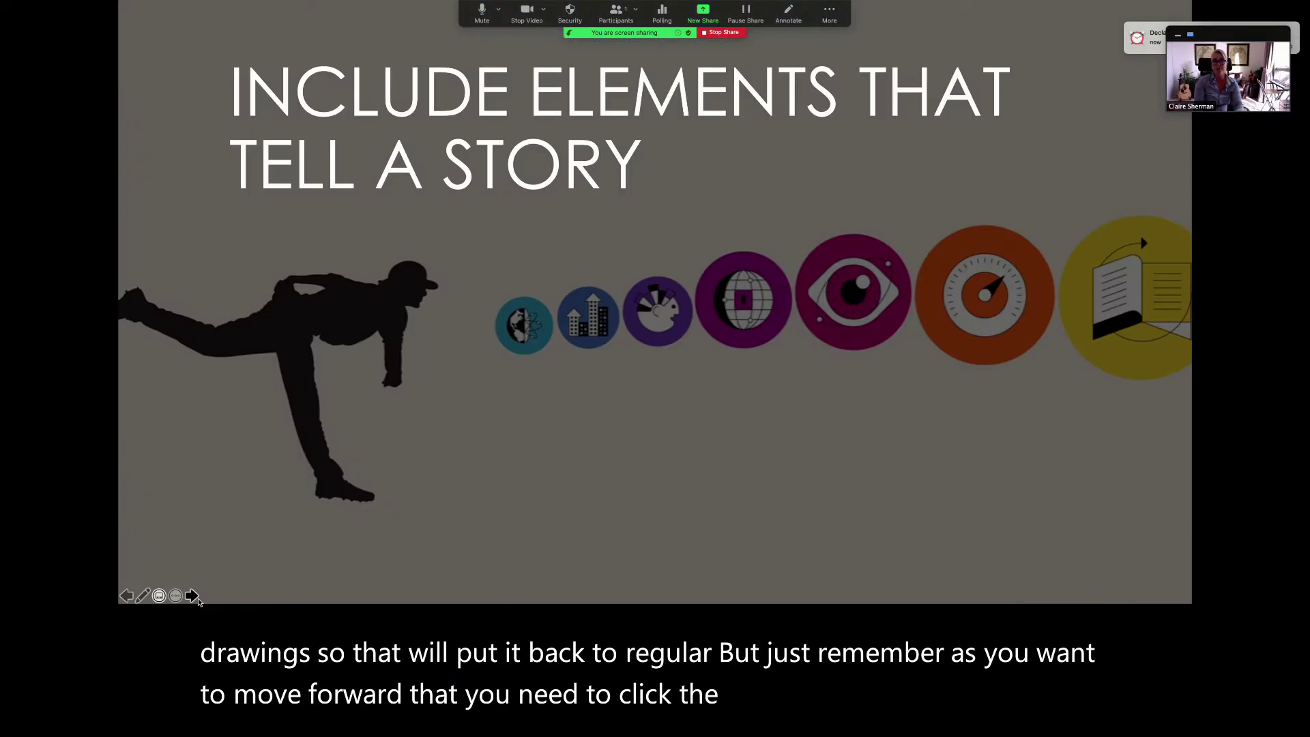
{"action": "left_click", "coordinate": [198, 598]}
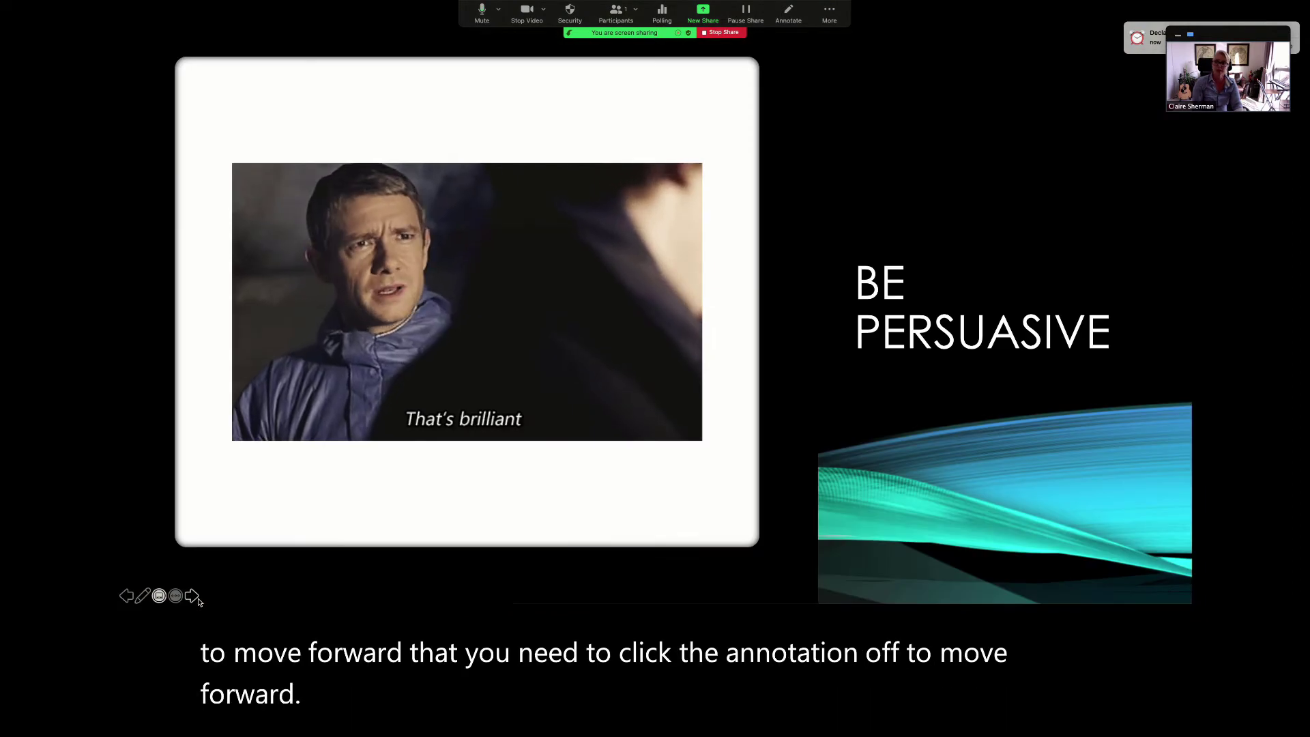
{"action": "left_click", "coordinate": [199, 598]}
{"action": "left_click", "coordinate": [125, 597]}
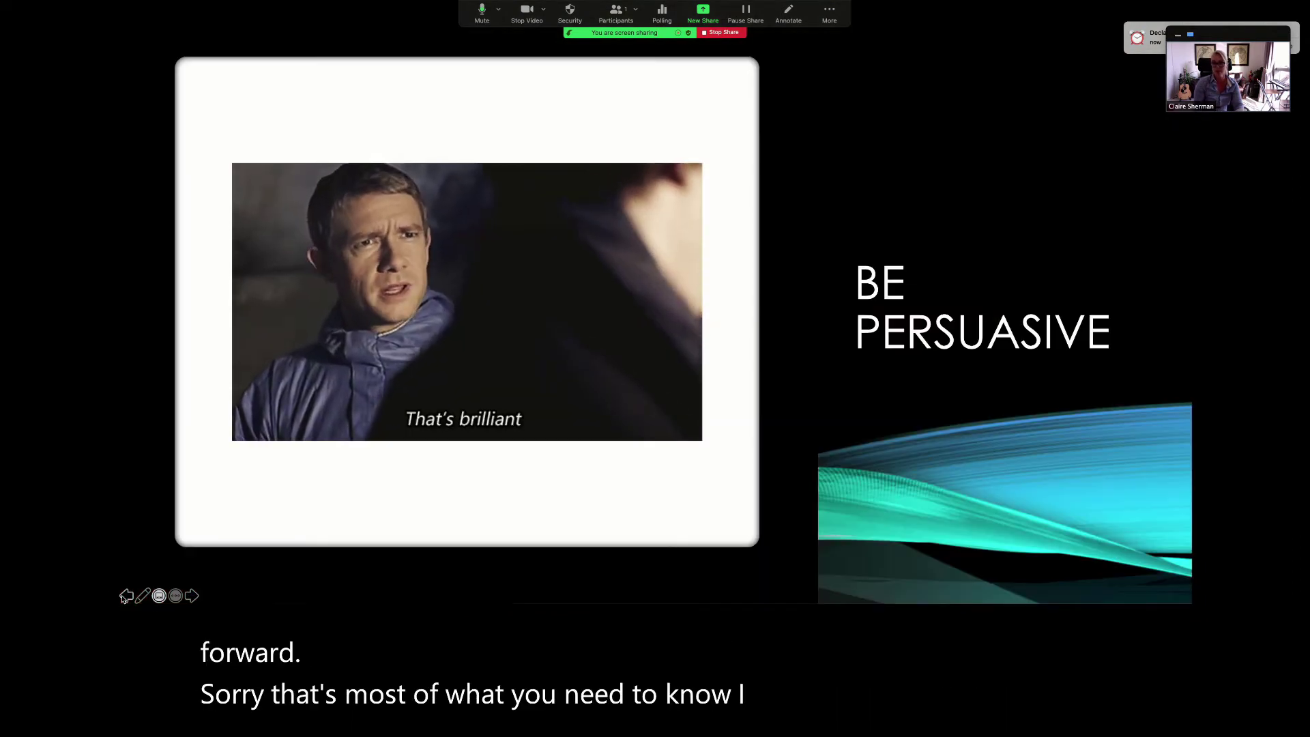
{"action": "left_click", "coordinate": [126, 597]}
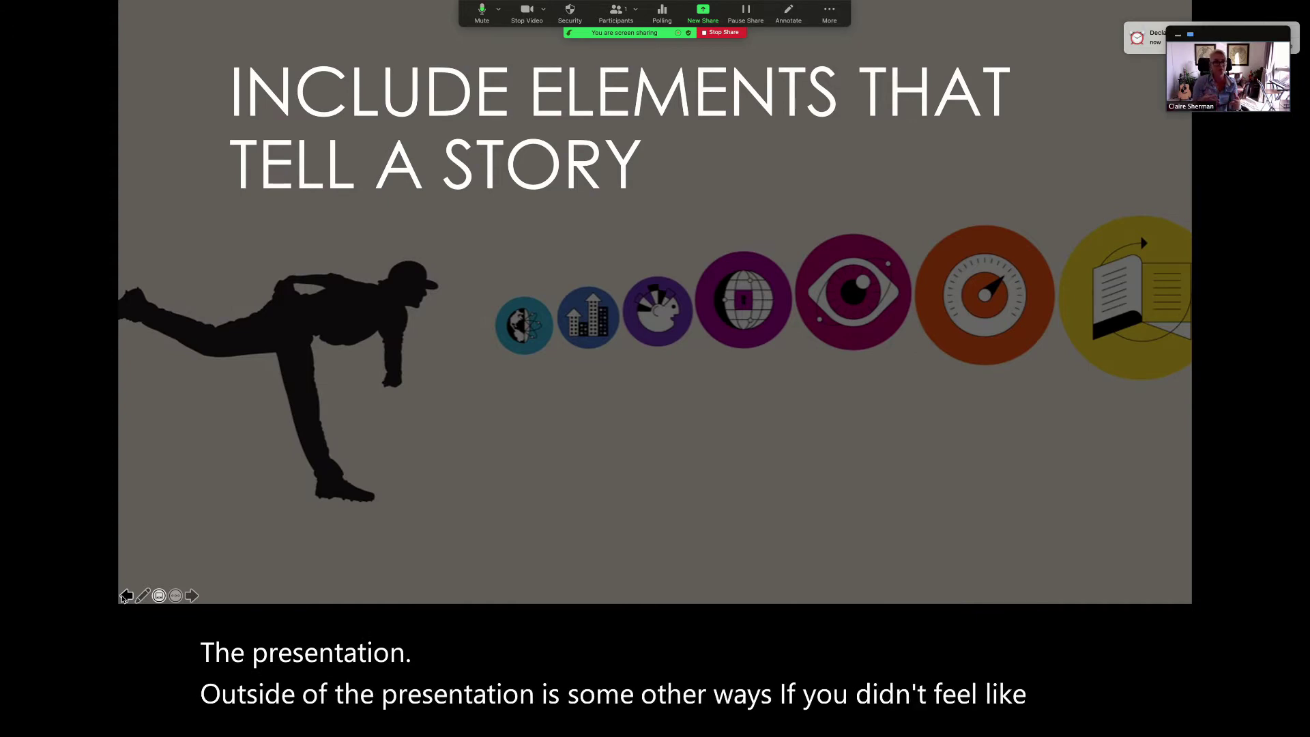
- Move the floating webcam video clear of the reminder notification and stop sharing the slide show
{"action": "left_click_drag", "start_coordinate": [1232, 35], "coordinate": [1164, 56]}
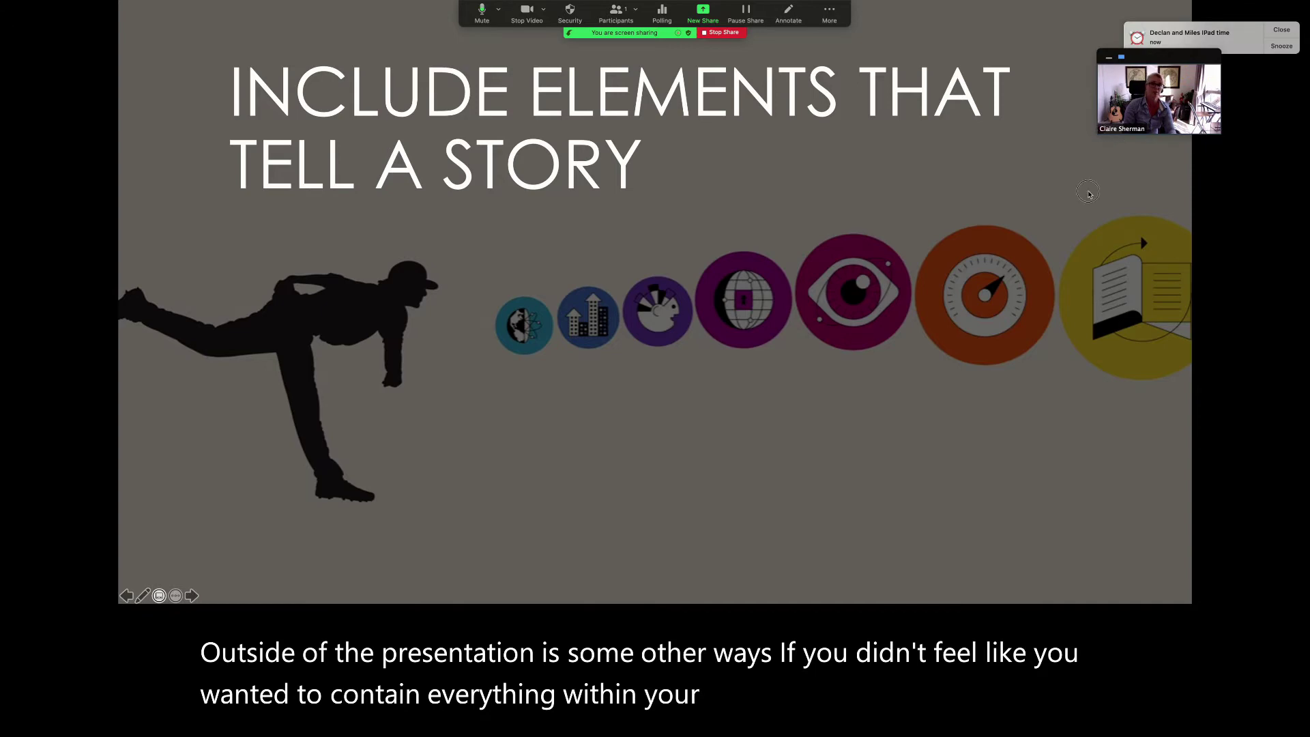
{"action": "left_click", "coordinate": [938, 150]}
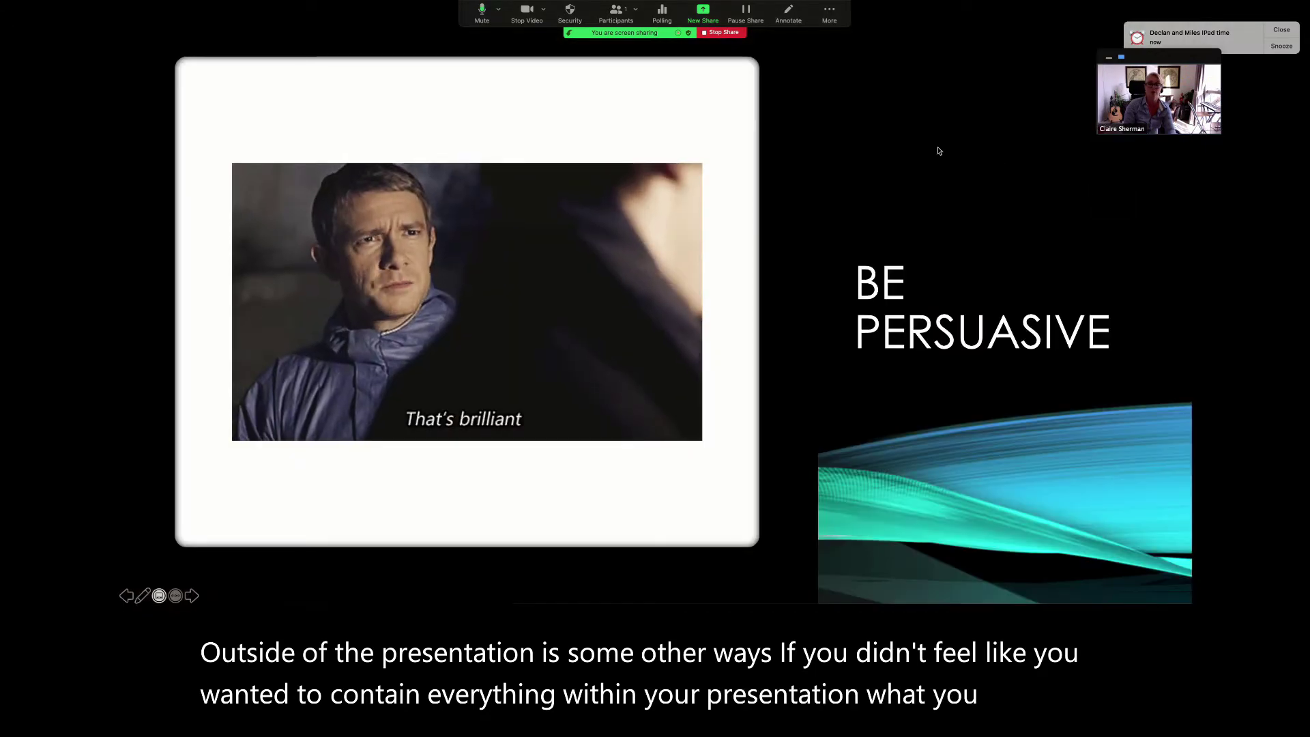
{"action": "left_click", "coordinate": [726, 35]}
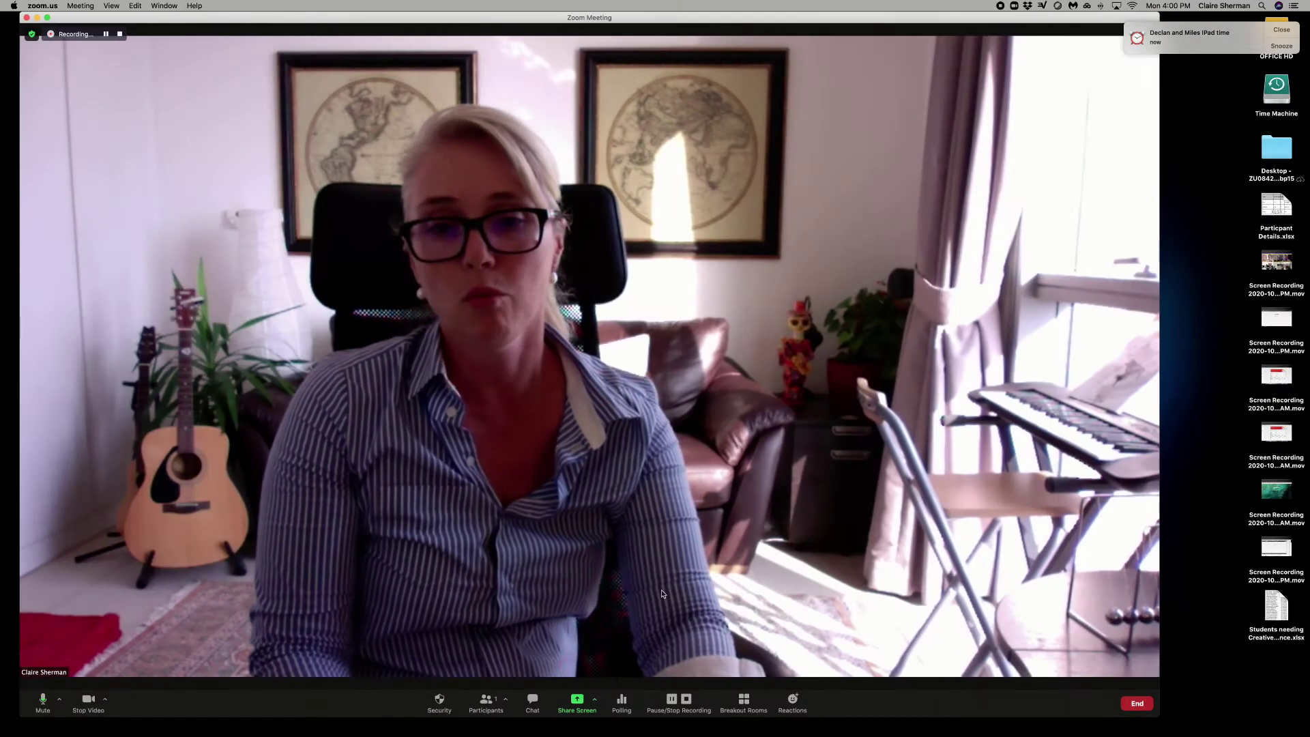
- Share Desktop 1 in the meeting and switch back and forth between the YouTube video and the Zoom home window
{"action": "left_click", "coordinate": [578, 702]}
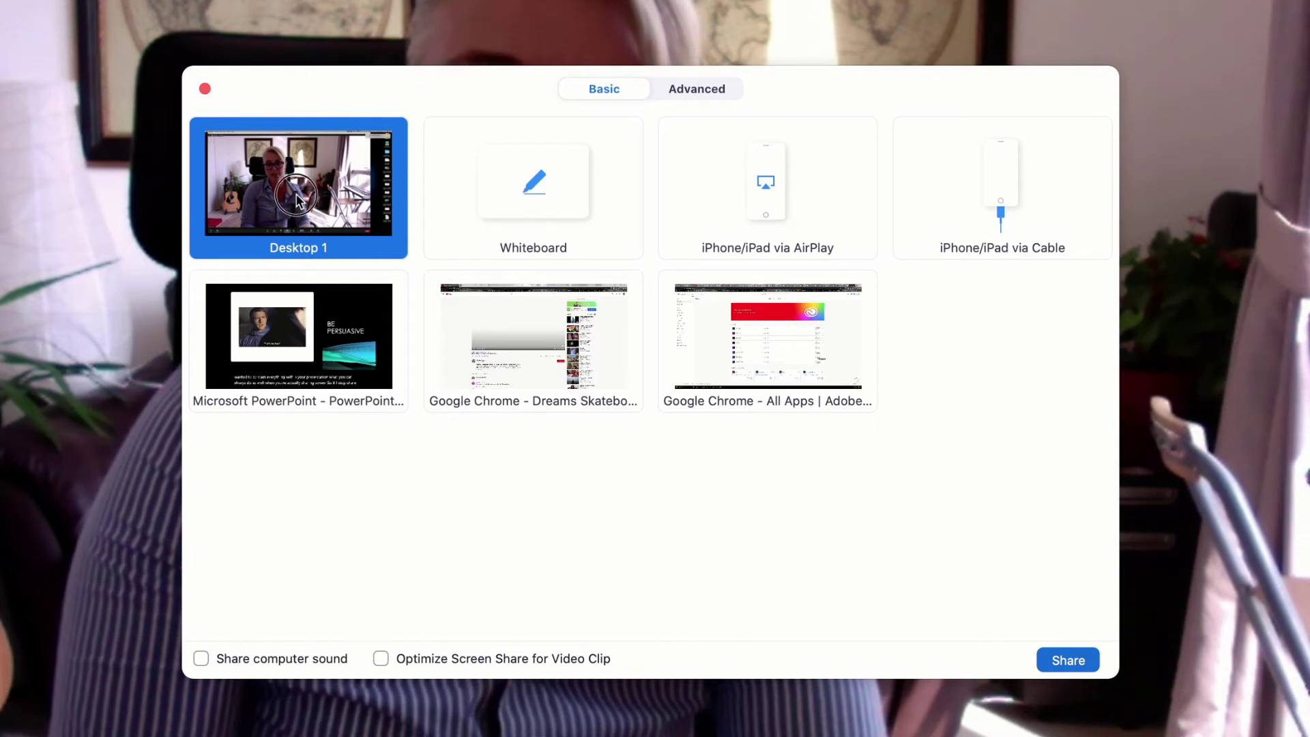
{"action": "left_click", "coordinate": [1072, 664]}
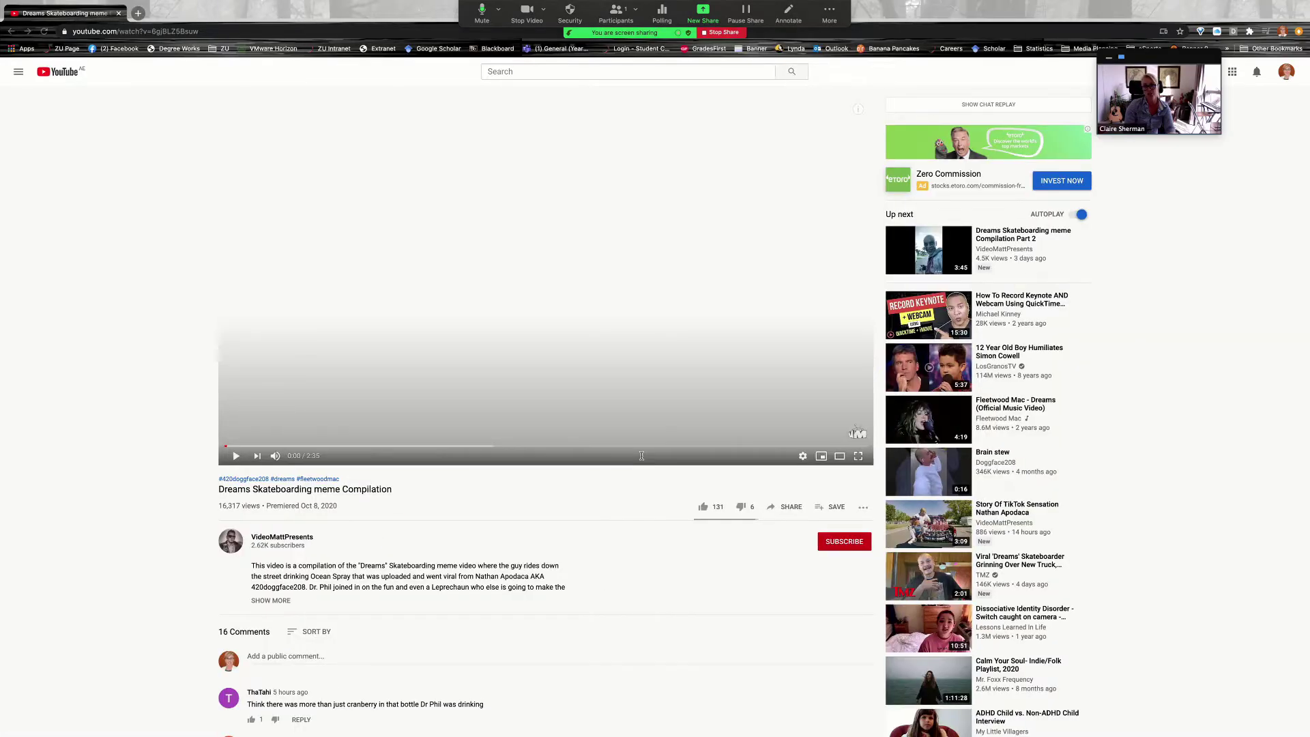
{"action": "key", "text": "super+Tab"}
{"action": "key", "text": "super+Tab"}
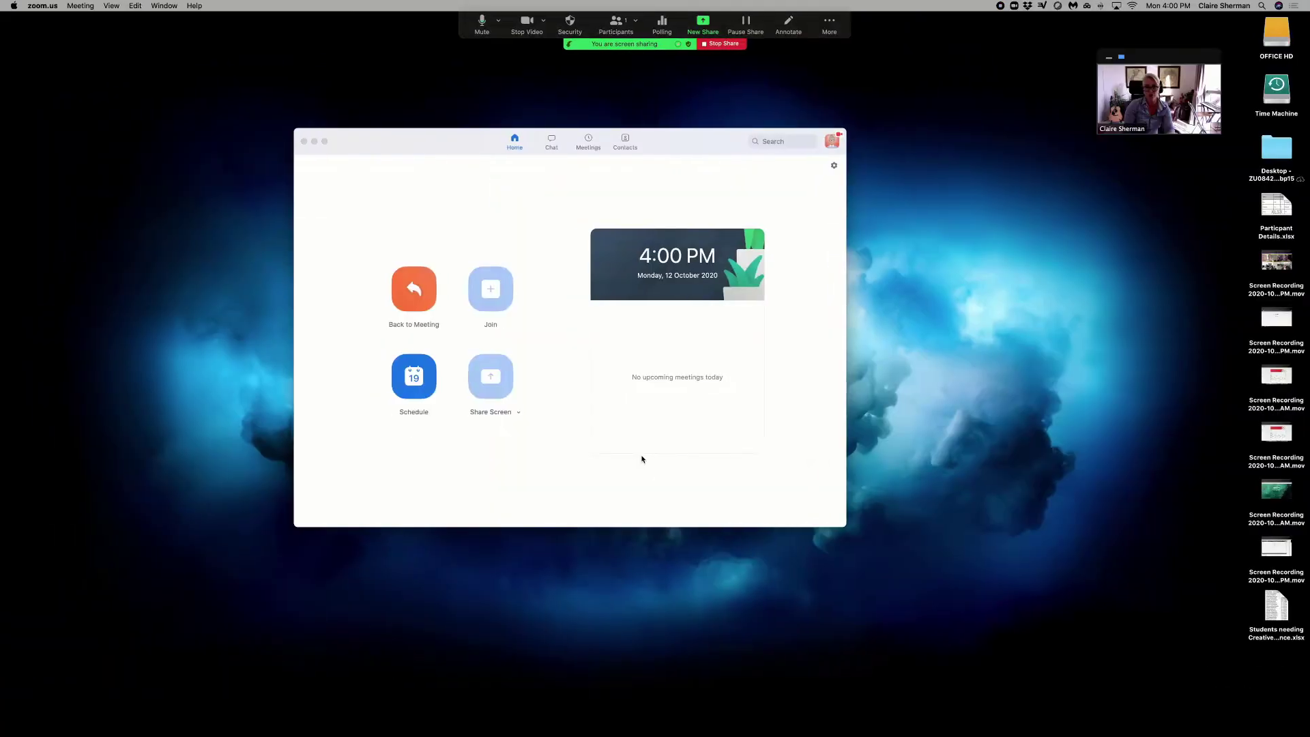
{"action": "key", "text": "super+Tab"}
{"action": "key", "text": "super+Tab"}
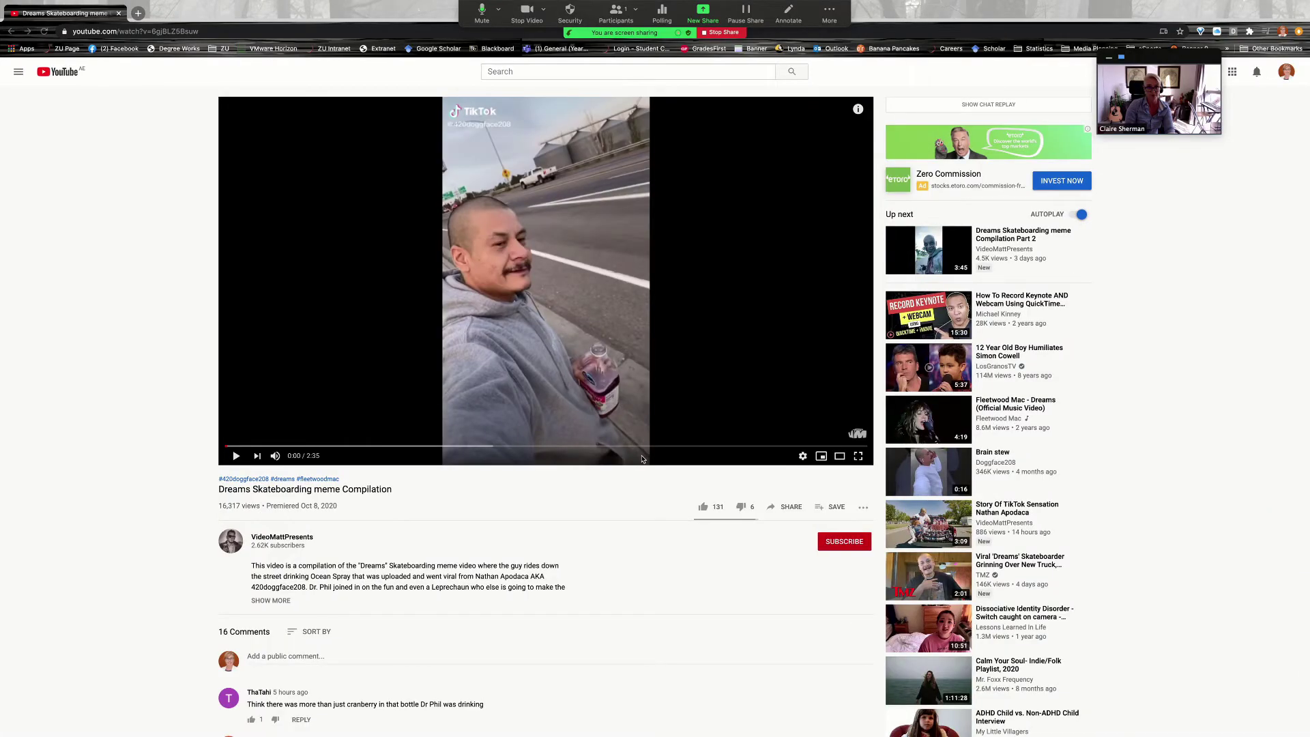
{"action": "key", "text": "super+Tab"}
{"action": "key", "text": "super+Tab"}
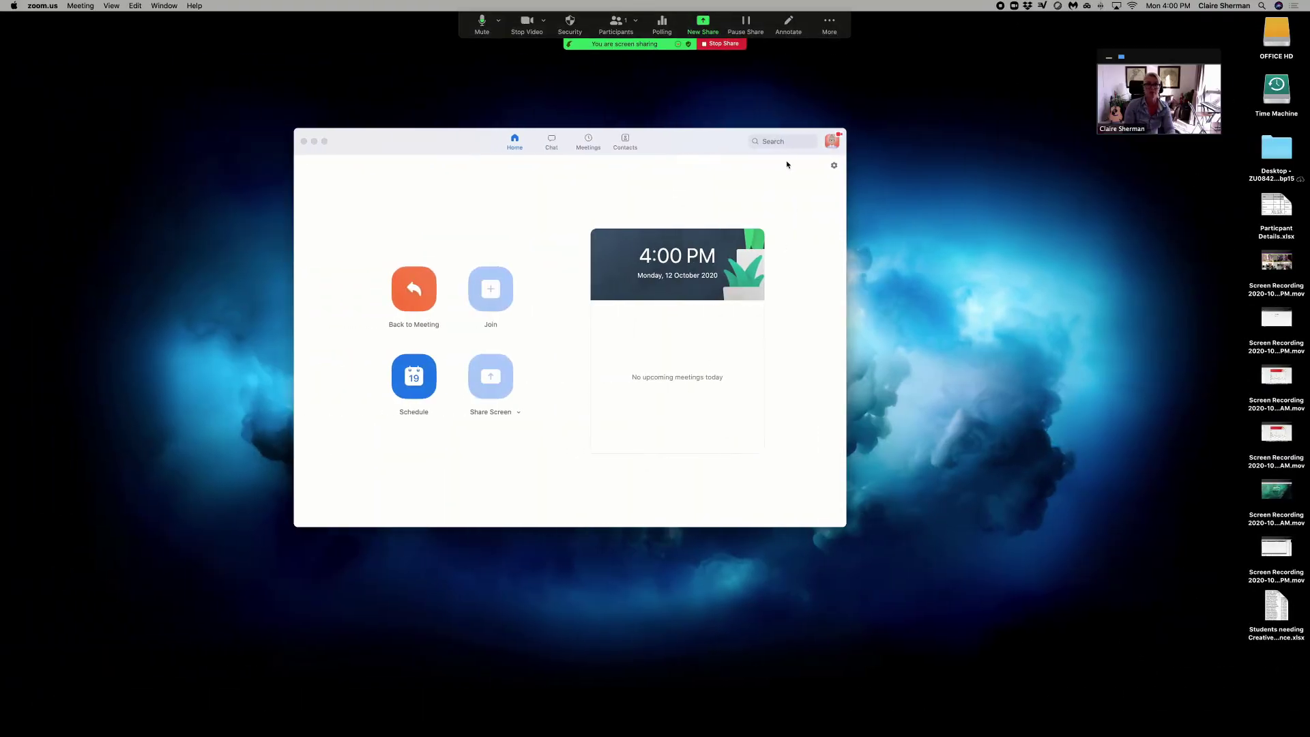
- Enlarge the floating webcam video over the shared desktop and stop the screen share
{"action": "mouse_move", "coordinate": [1208, 98]}
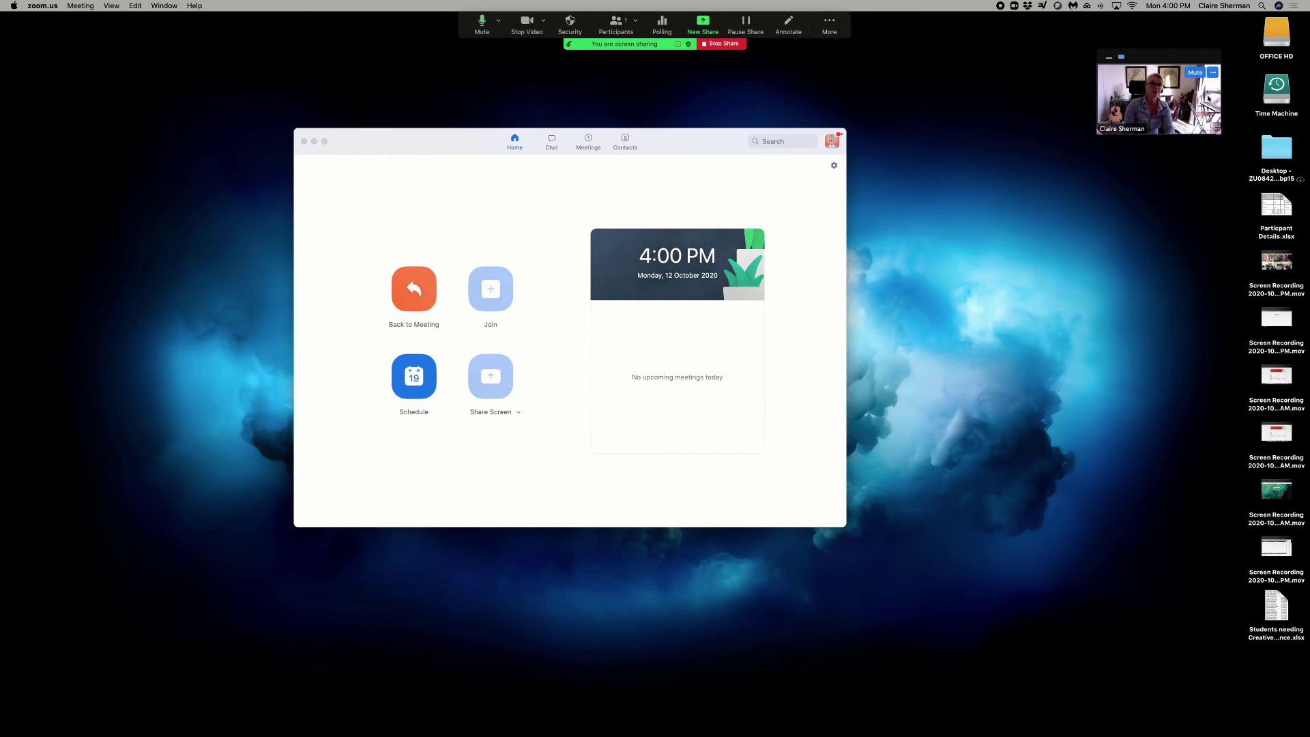
{"action": "left_click_drag", "start_coordinate": [1098, 133], "coordinate": [894, 276]}
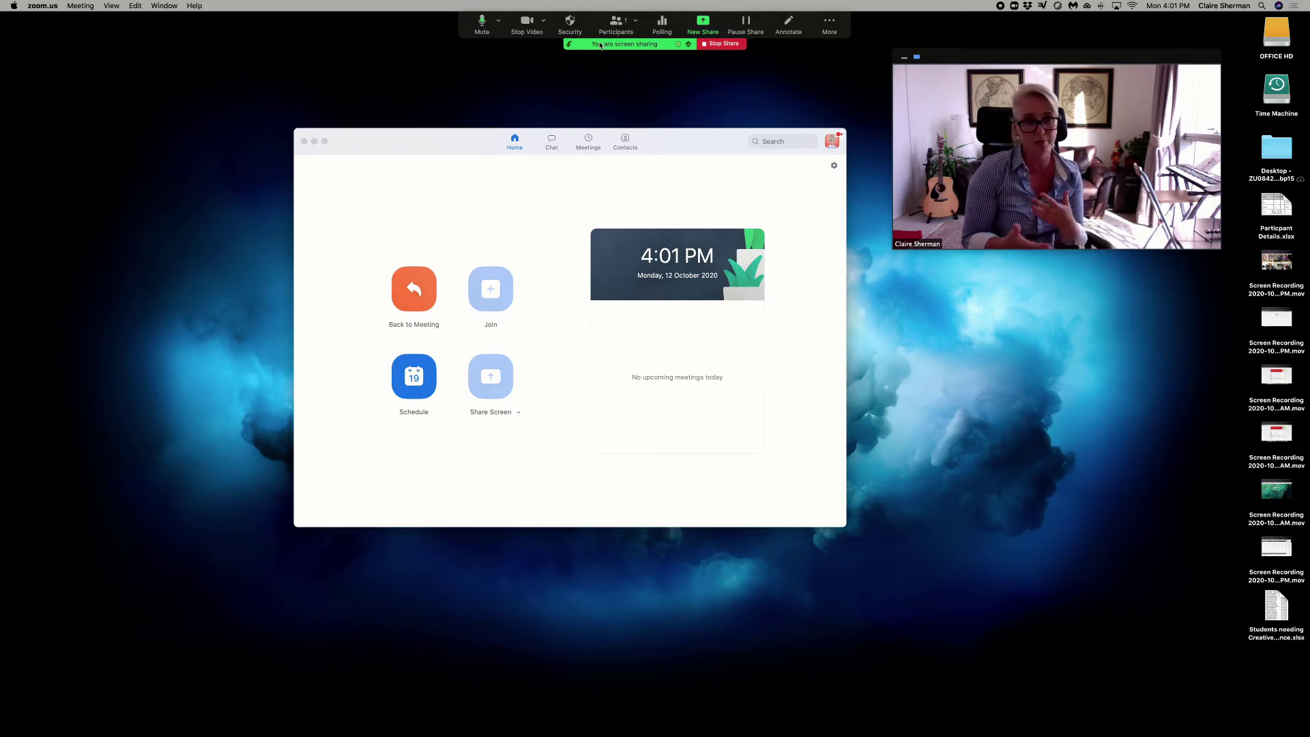
{"action": "left_click", "coordinate": [725, 43]}
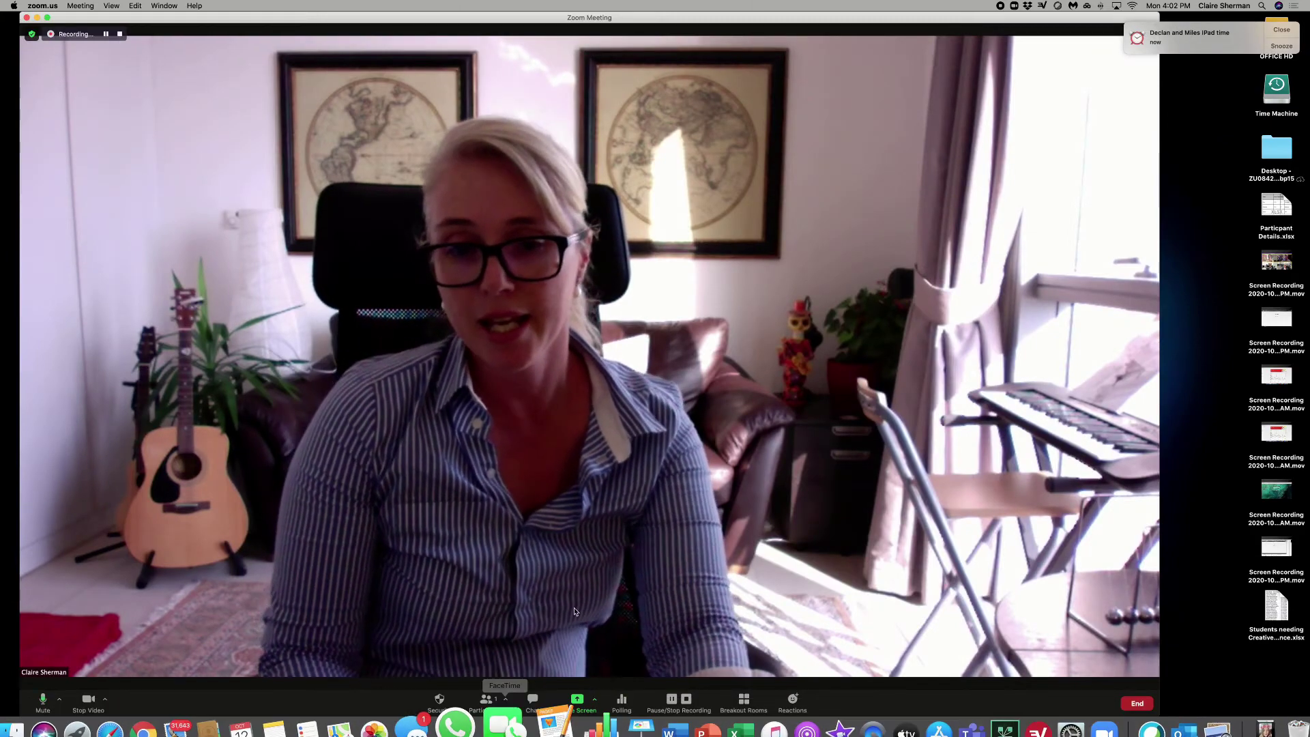
- Start a new advanced screen share using Slides as Virtual Background
{"action": "left_click", "coordinate": [577, 701]}
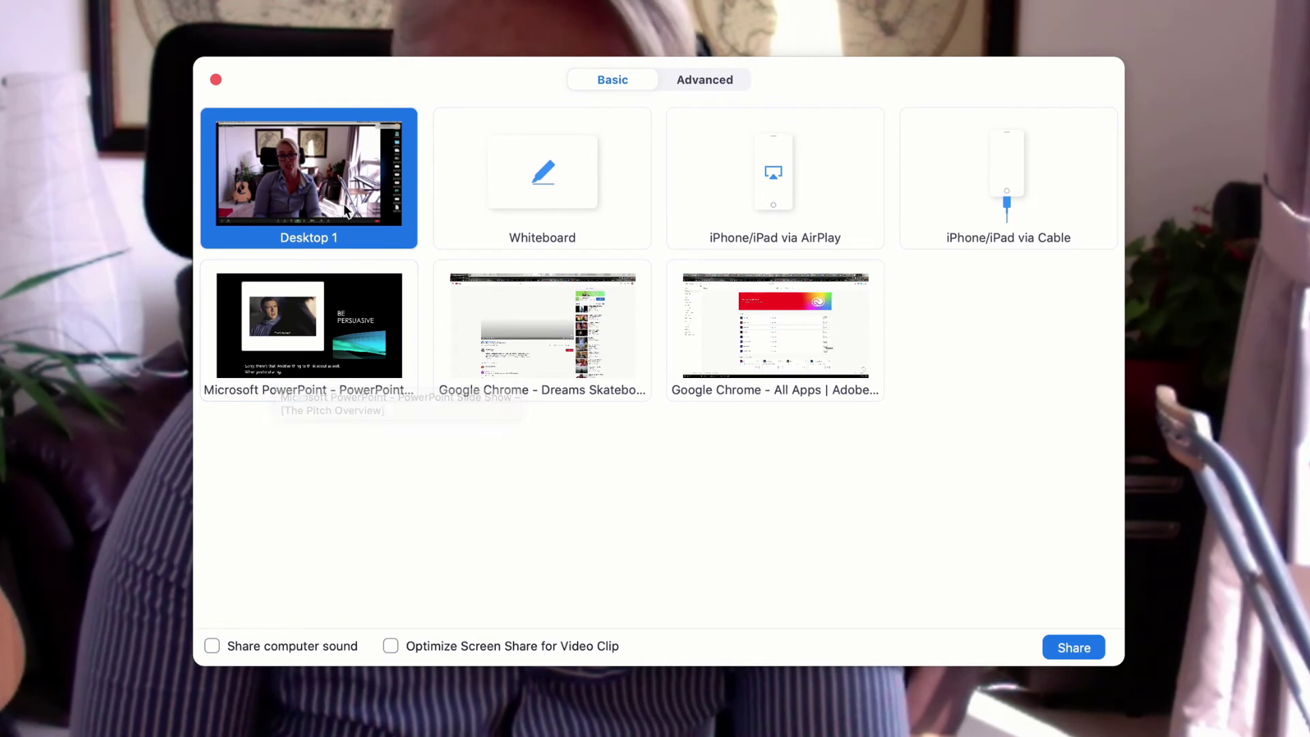
{"action": "left_click", "coordinate": [701, 79]}
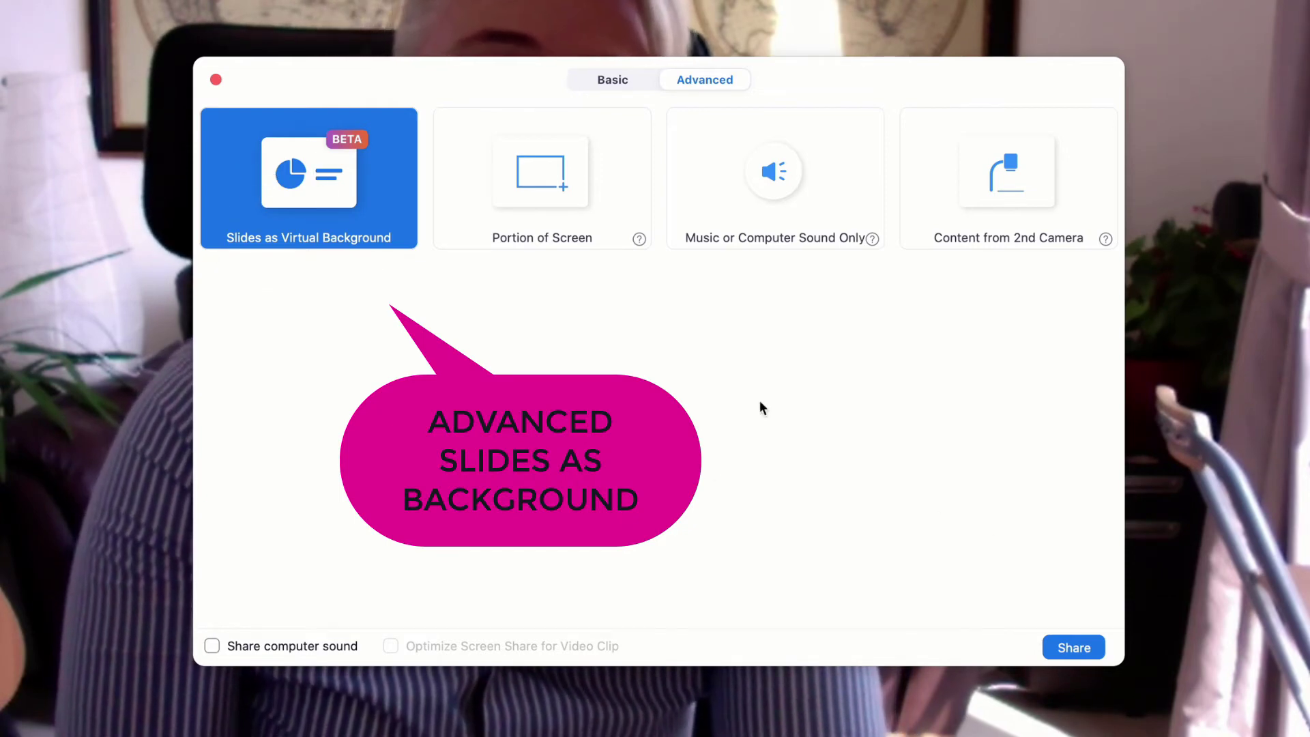
{"action": "left_click", "coordinate": [1066, 648]}
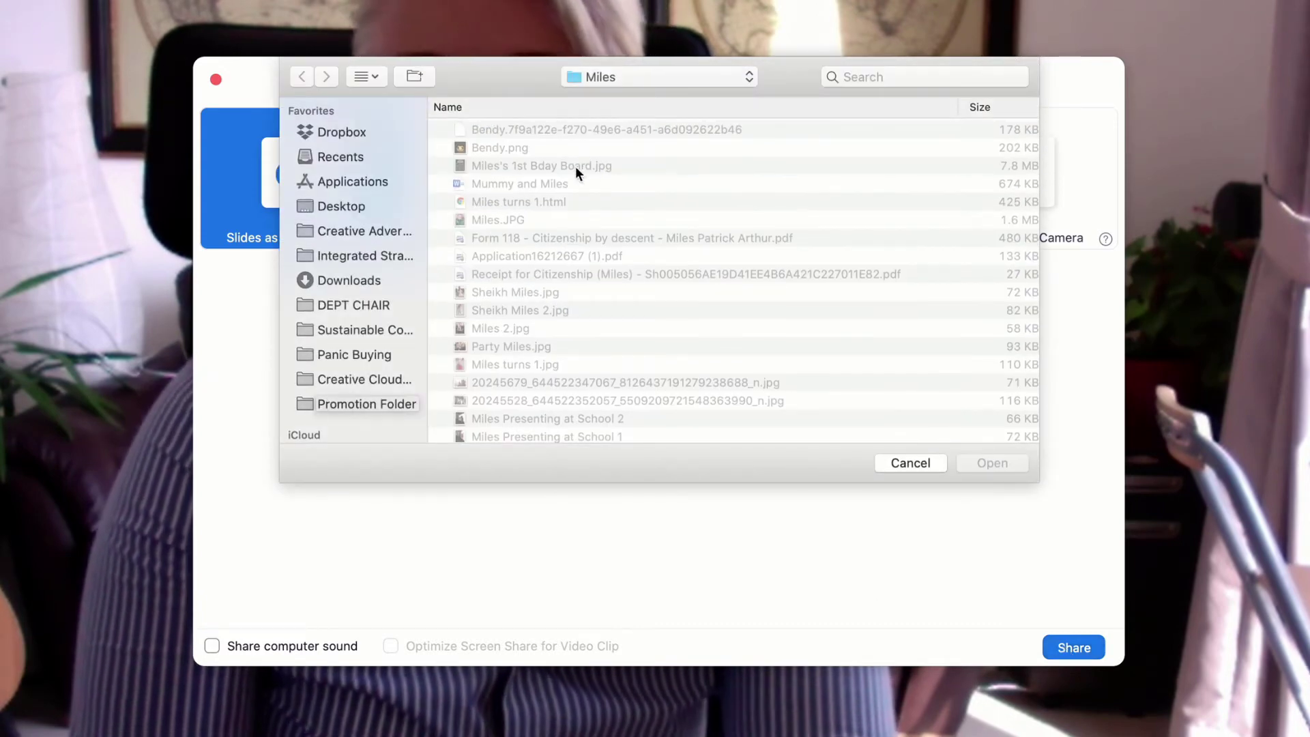
- Open The Pitch Overview.pptx from the Presentations folder inside Integrated Strat Comm as the background slides
{"action": "left_click", "coordinate": [334, 255]}
{"action": "left_click", "coordinate": [438, 219]}
{"action": "scroll", "coordinate": [569, 289], "scroll_direction": "down", "scroll_amount": 10}
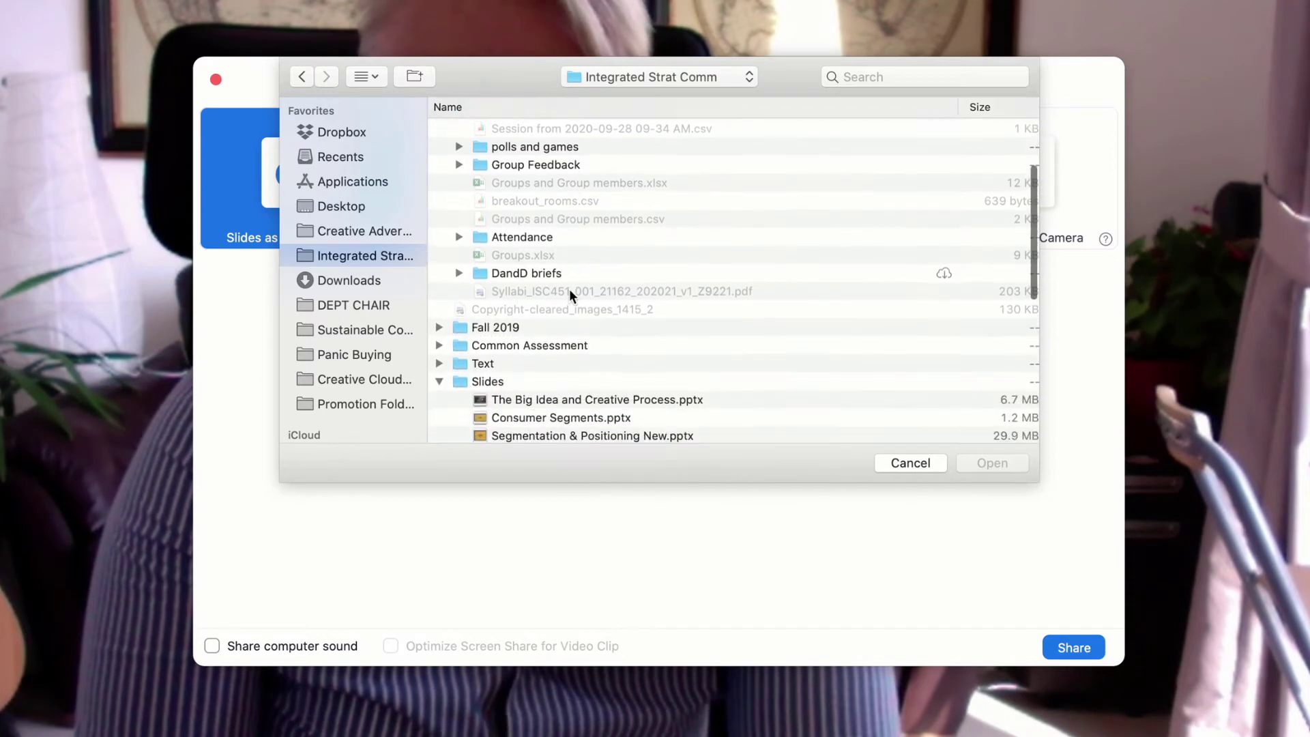
{"action": "scroll", "coordinate": [569, 289], "scroll_direction": "down", "scroll_amount": 5}
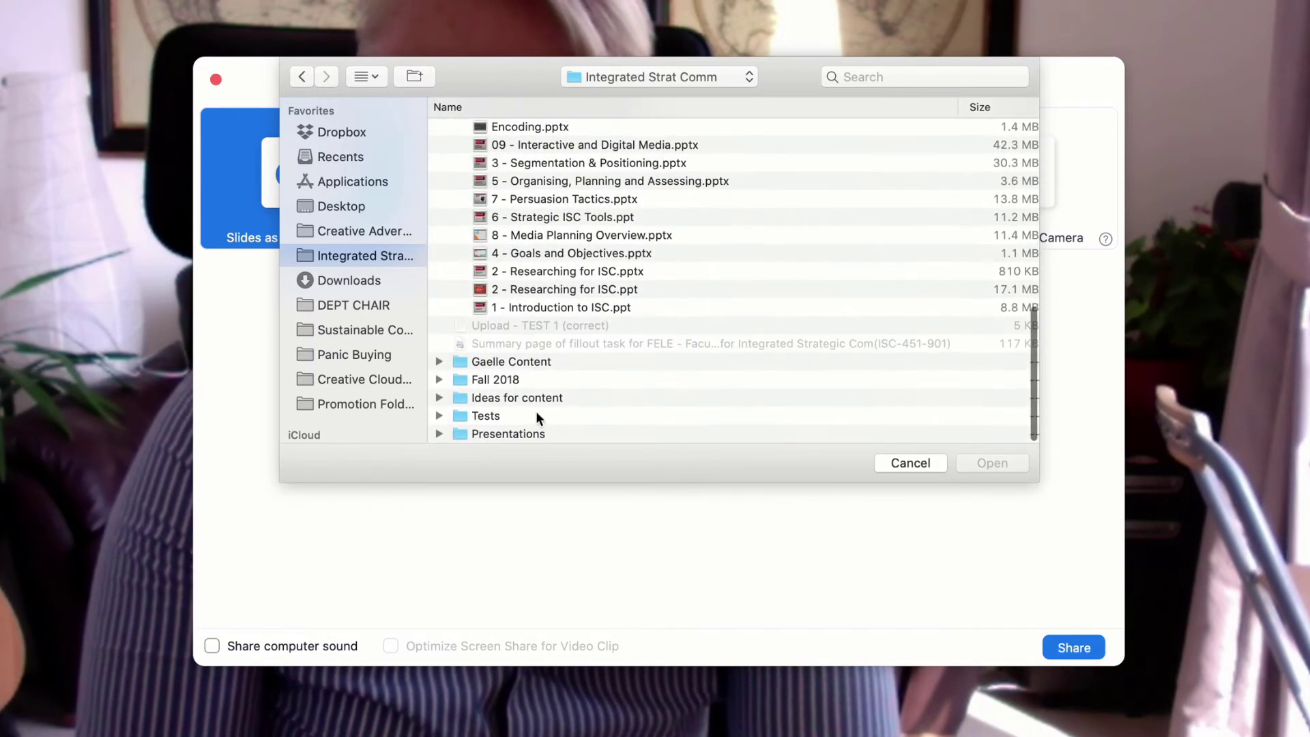
{"action": "double_click", "coordinate": [508, 434]}
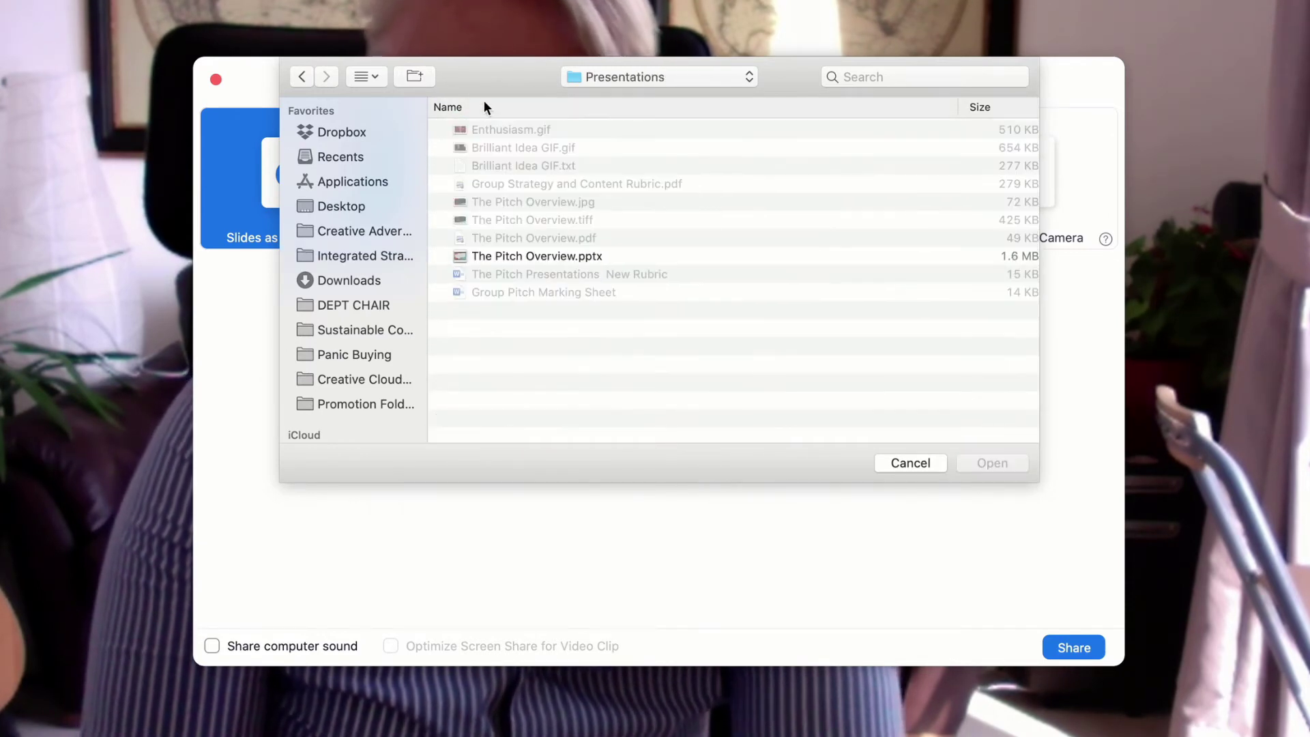
{"action": "left_click", "coordinate": [515, 258]}
{"action": "left_click", "coordinate": [997, 462]}
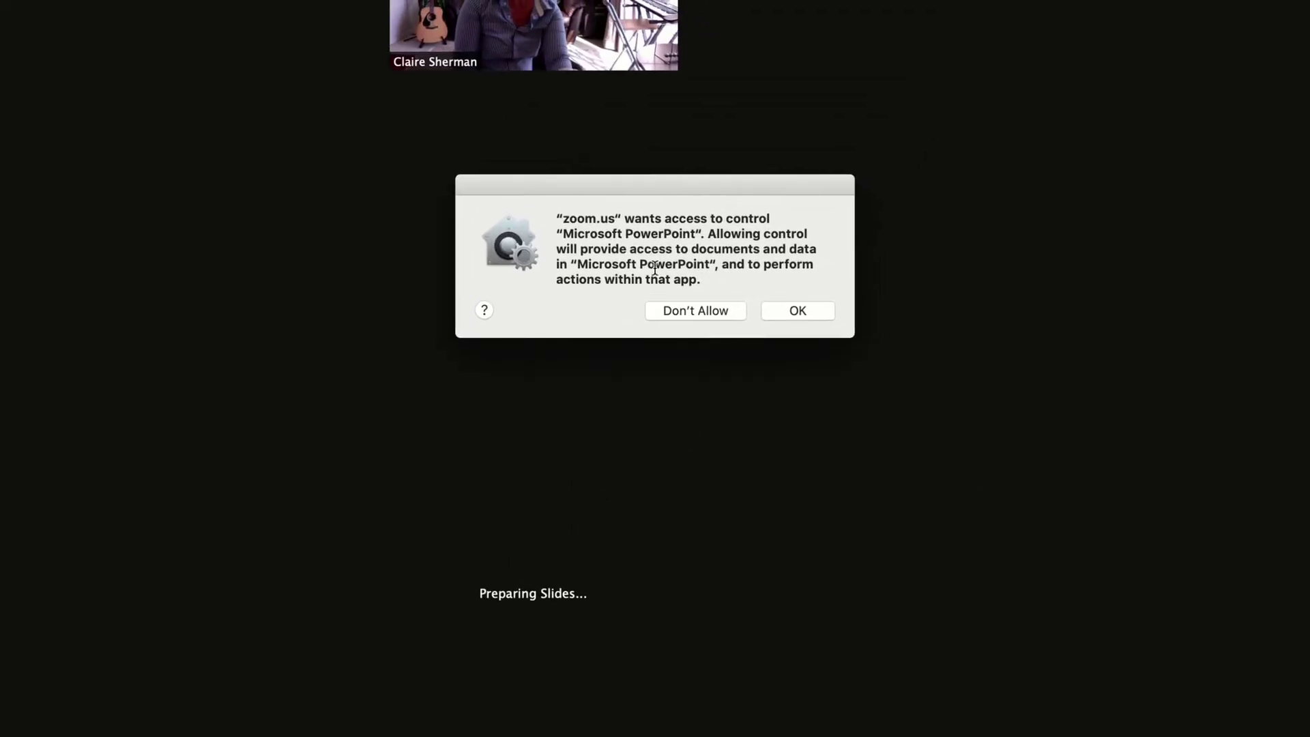
- Allow Zoom to control PowerPoint, switch to PowerPoint and enable the online media in the linked document
{"action": "left_click", "coordinate": [784, 313]}
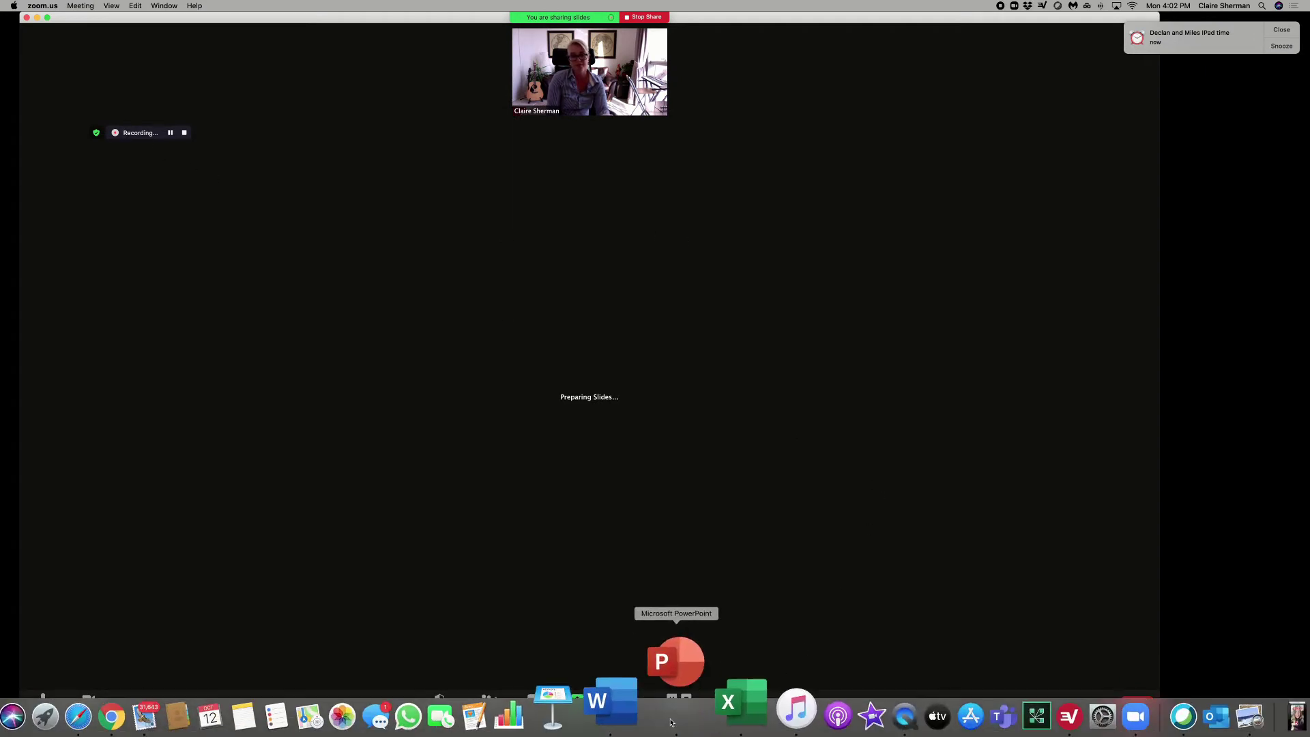
{"action": "left_click", "coordinate": [671, 673]}
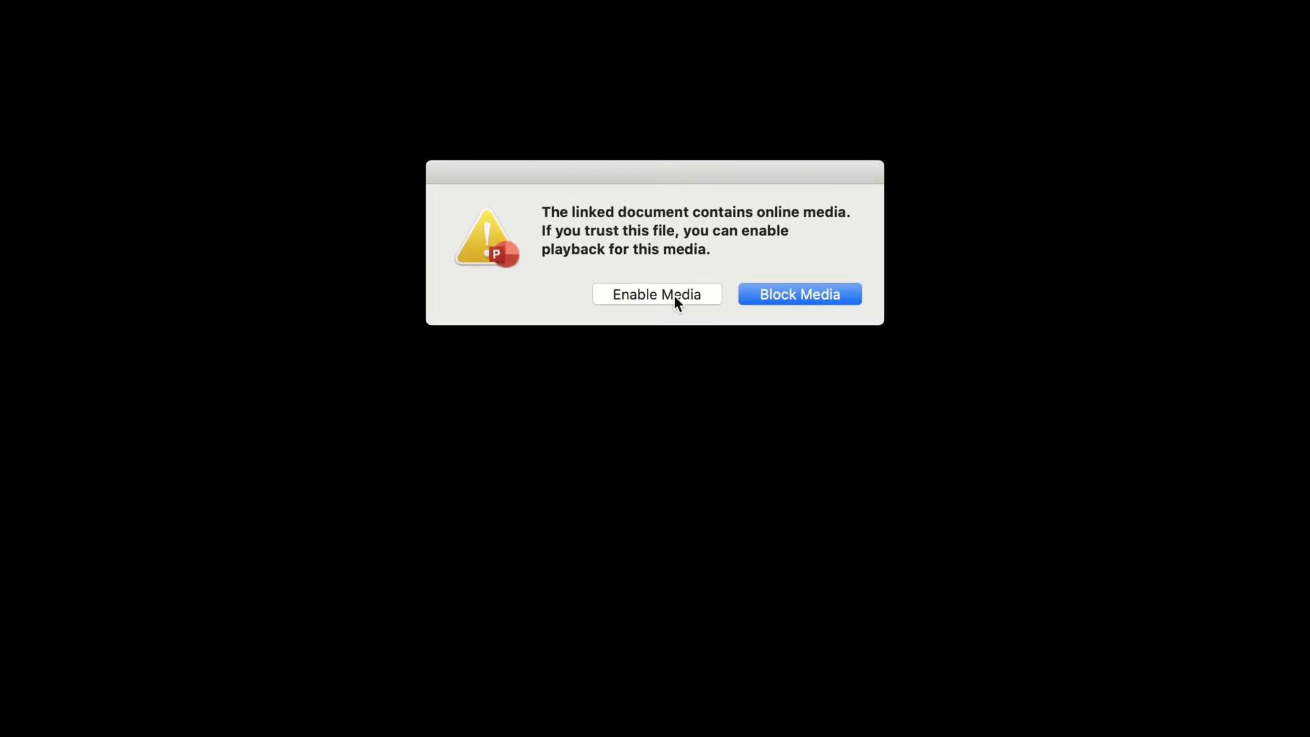
{"action": "left_click", "coordinate": [674, 296]}
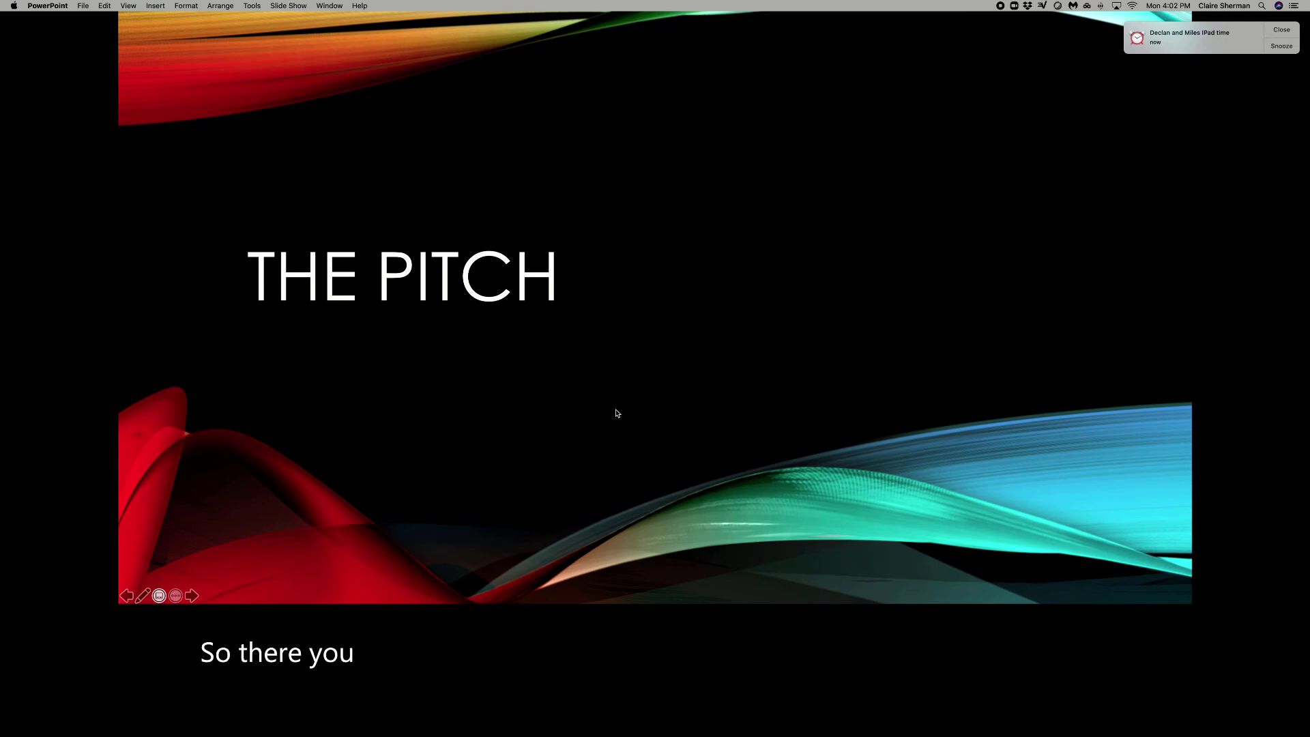
- Page two slides forward in the PowerPoint slide show, return to The Pitch title slide and leave the show
{"action": "left_click", "coordinate": [492, 415]}
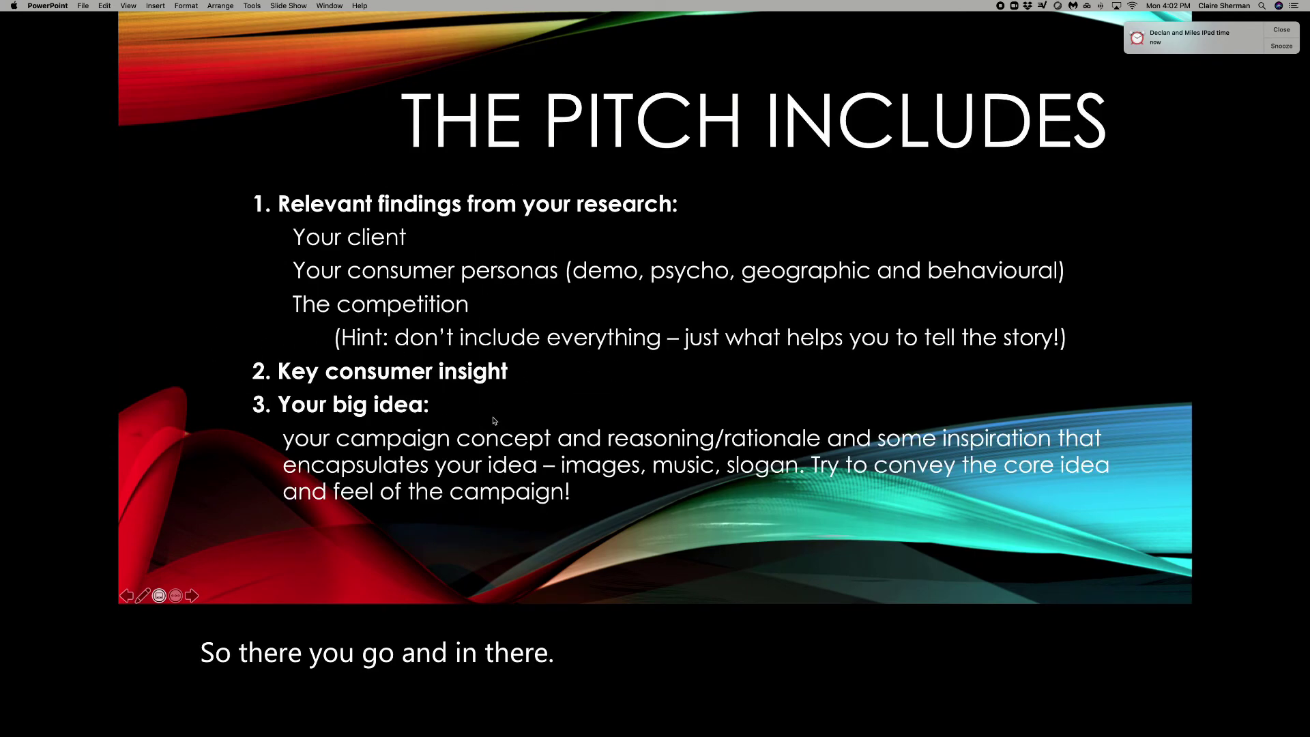
{"action": "left_click", "coordinate": [483, 420]}
{"action": "left_click", "coordinate": [126, 596]}
{"action": "left_click", "coordinate": [126, 597]}
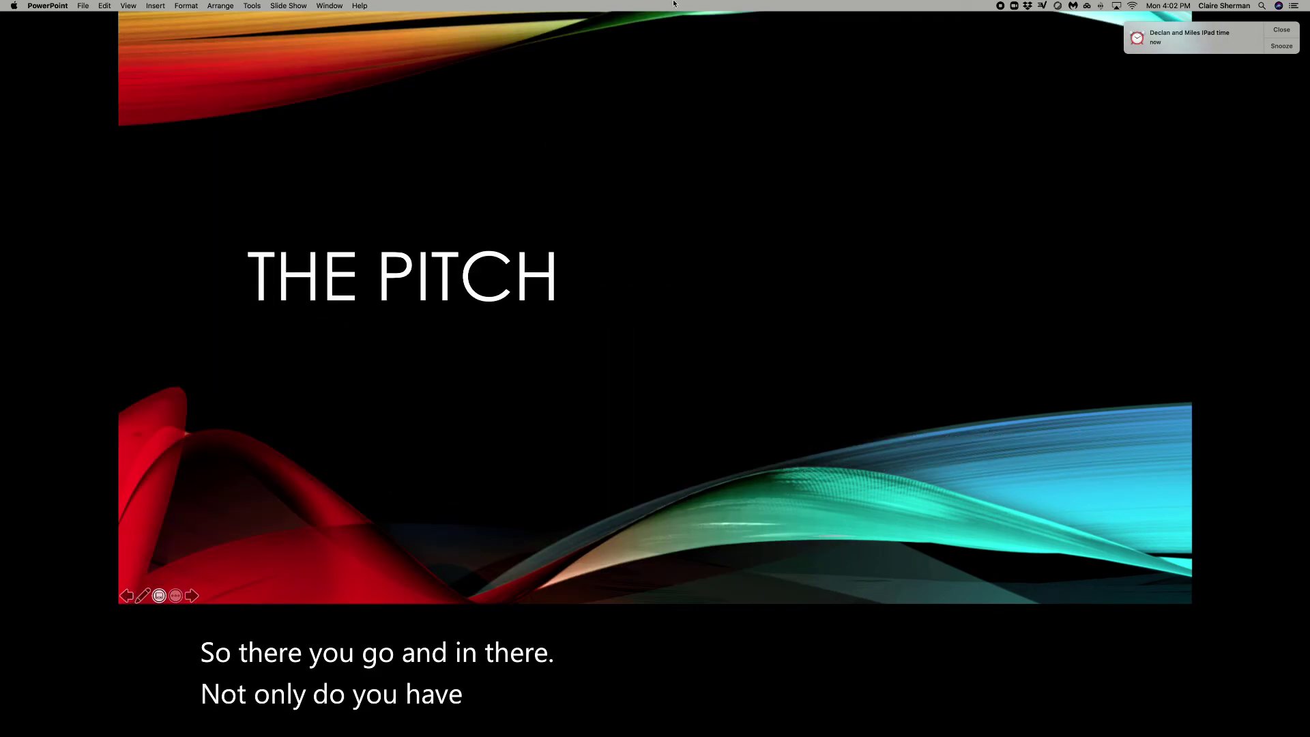
{"action": "key", "text": "Escape"}
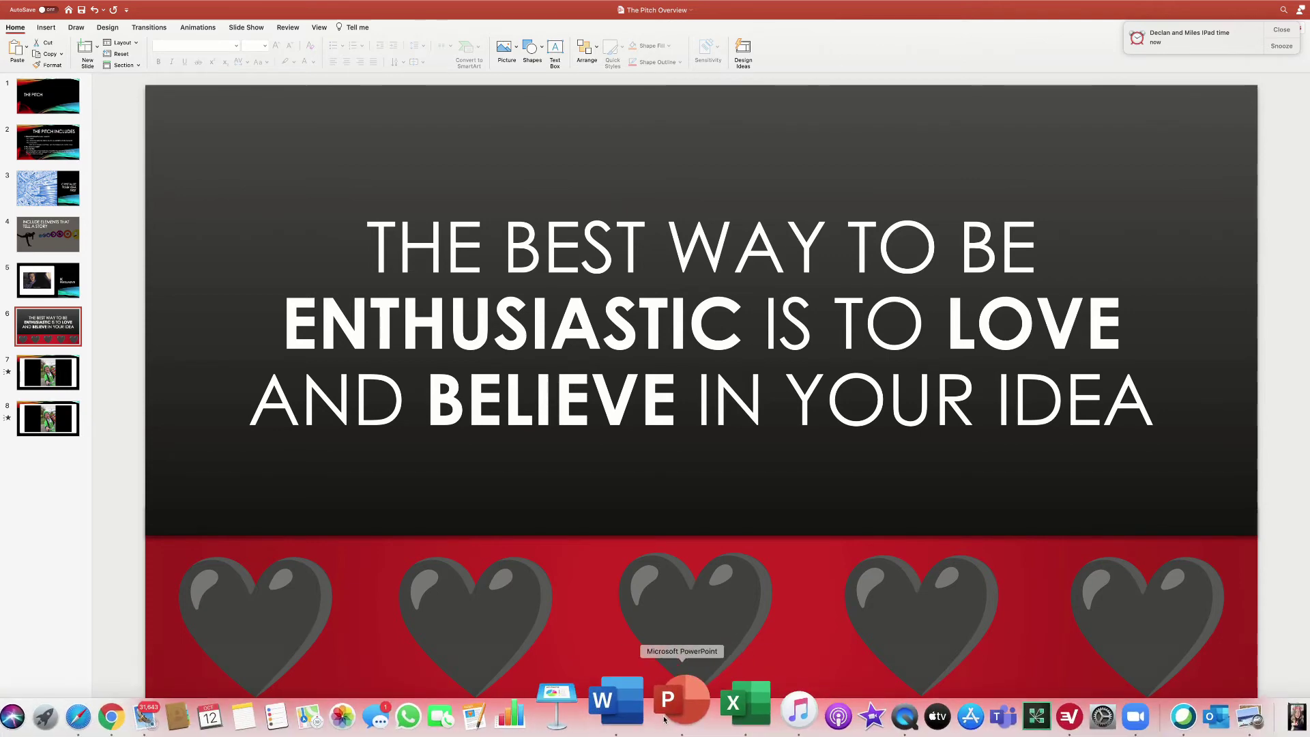
- Switch back to the Zoom meeting with the shared slides and make its window full screen
{"action": "left_click", "coordinate": [1076, 706]}
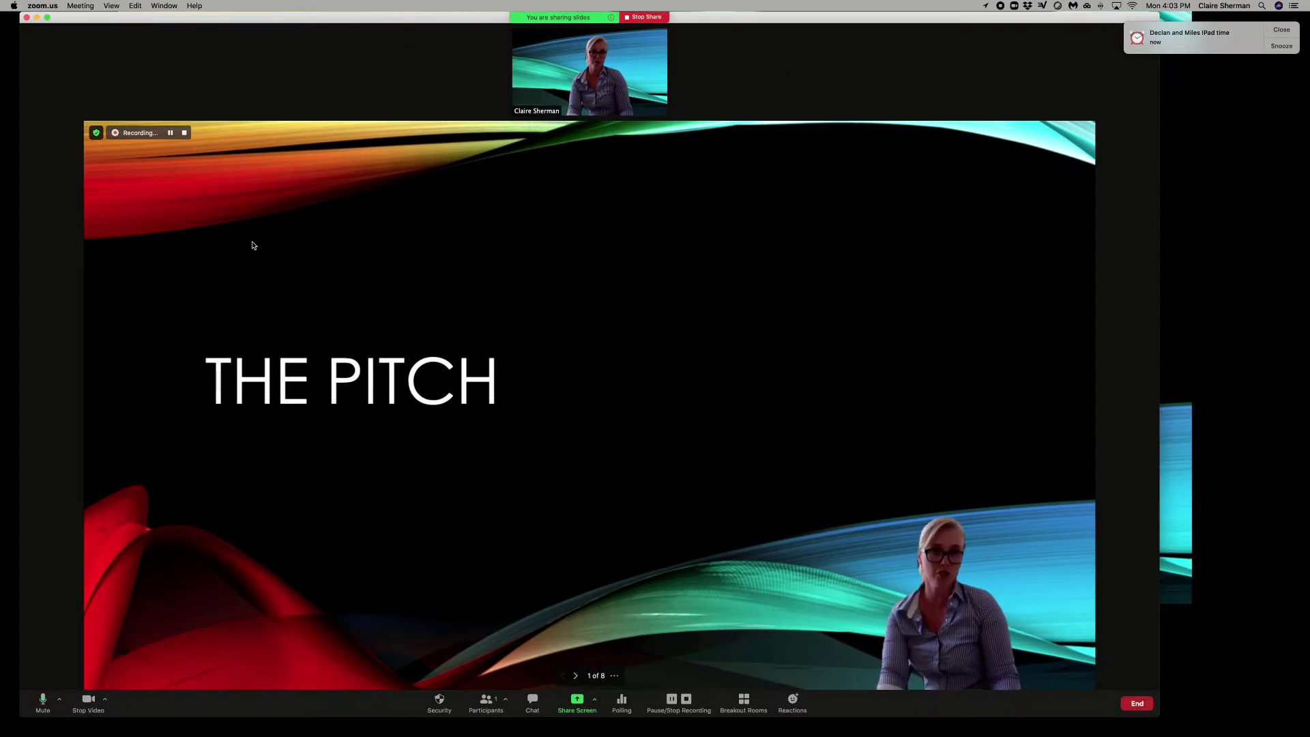
{"action": "left_click", "coordinate": [47, 18]}
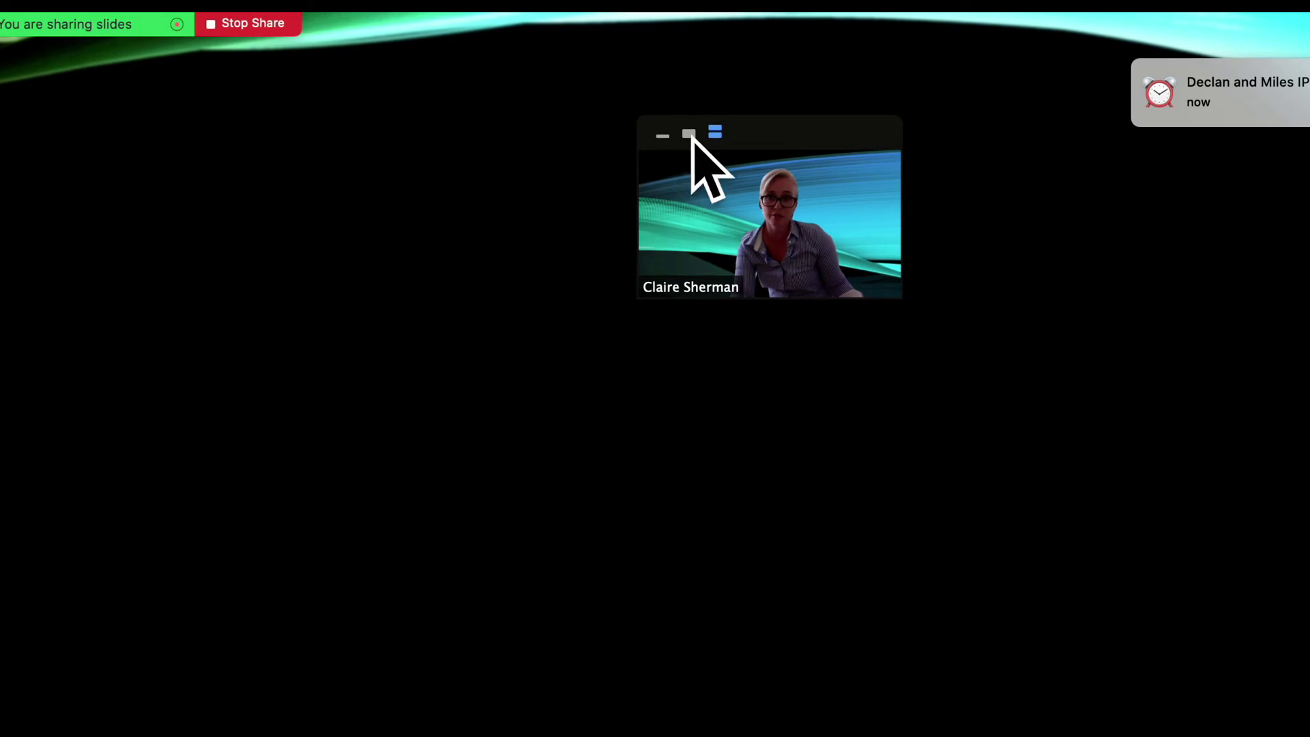
- Collapse the floating video panel, move it into the corner of the screen and snooze the reminder notification
{"action": "left_click", "coordinate": [663, 140]}
{"action": "left_click_drag", "start_coordinate": [809, 138], "coordinate": [1307, 31]}
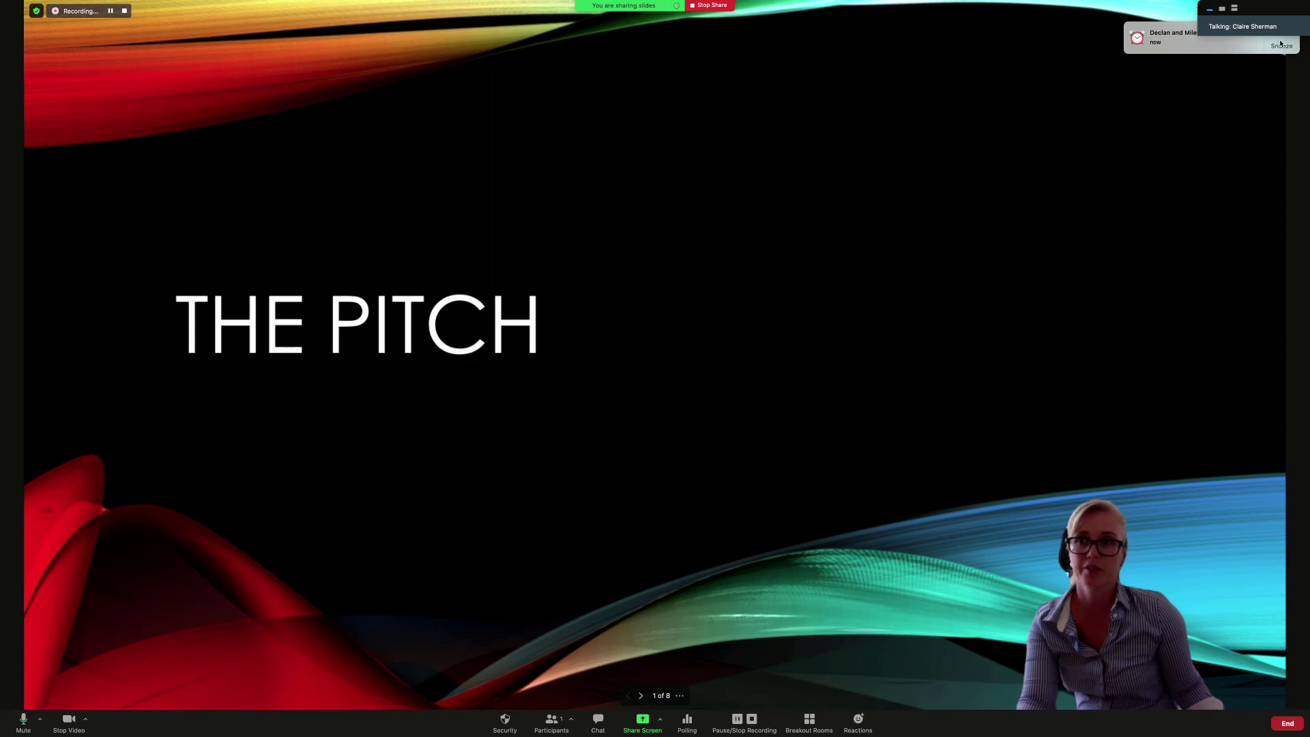
{"action": "left_click", "coordinate": [1281, 45]}
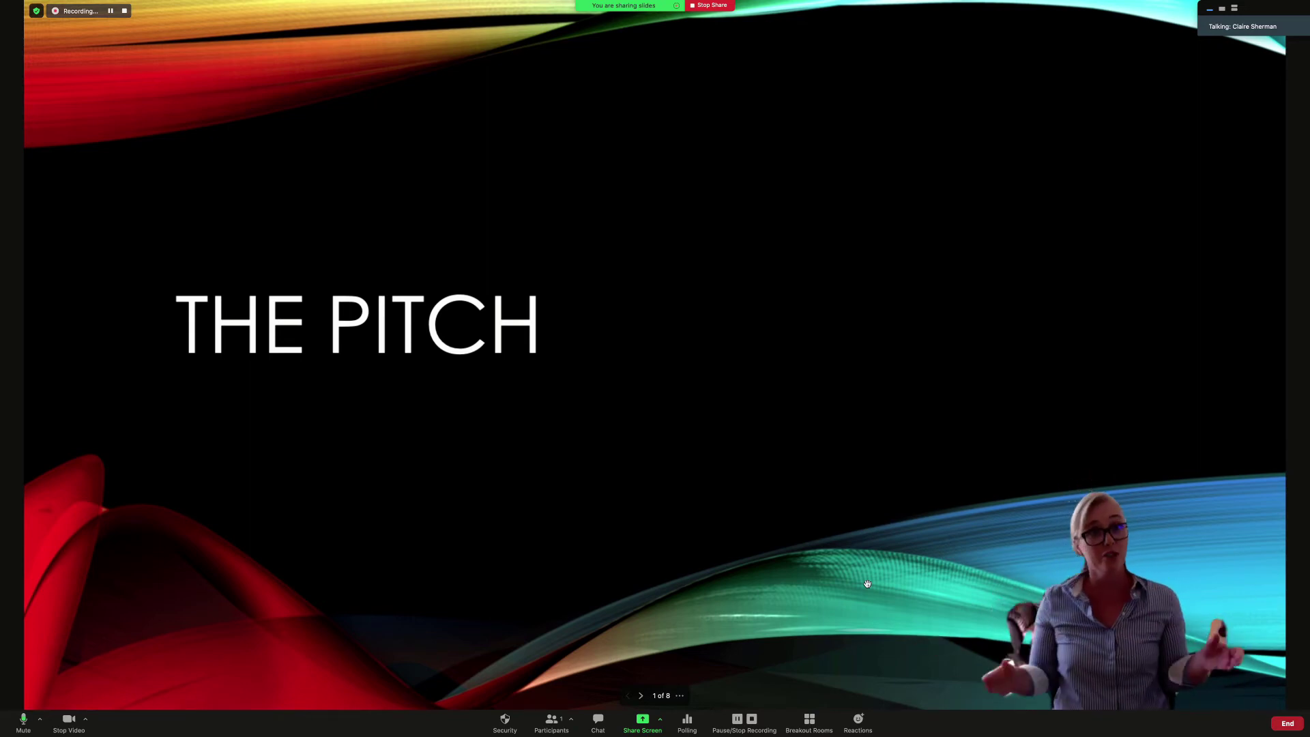
- Advance the shared background slides to Crystalize Your Idea First, slide 3 of 8
{"action": "left_click", "coordinate": [642, 697]}
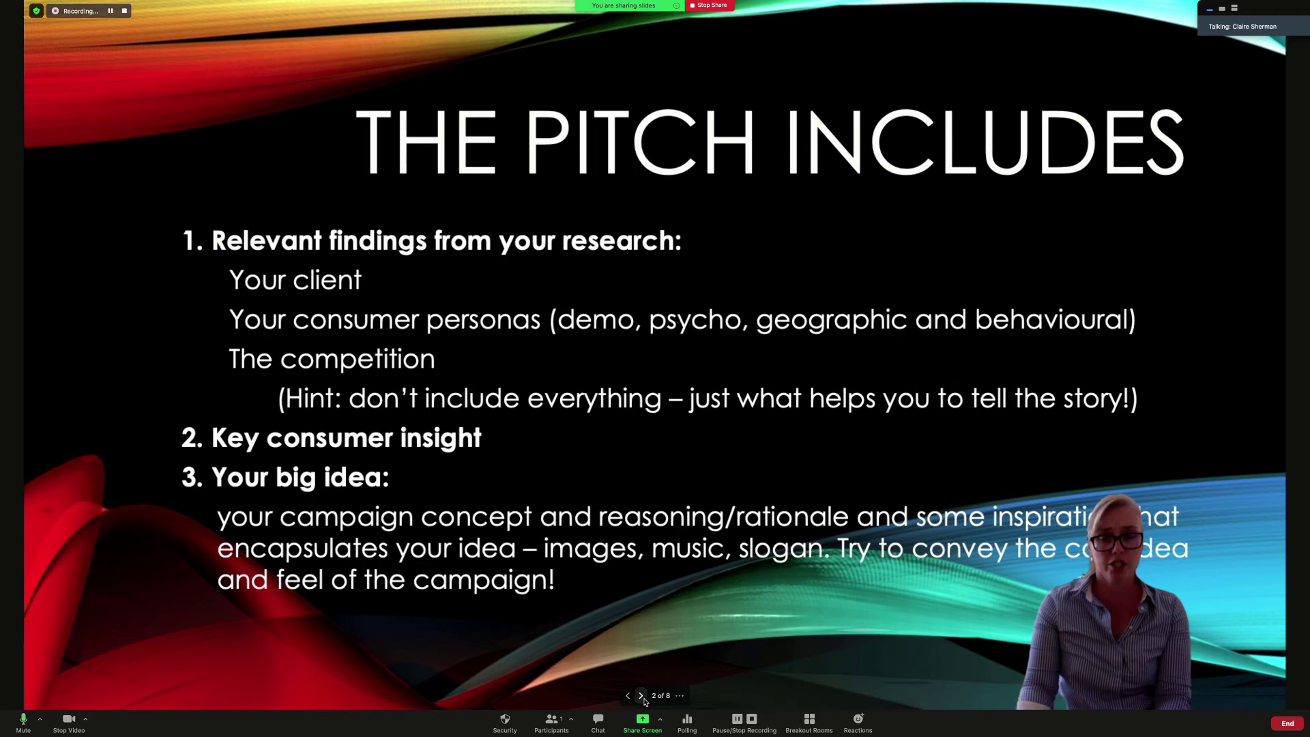
{"action": "left_click", "coordinate": [643, 697]}
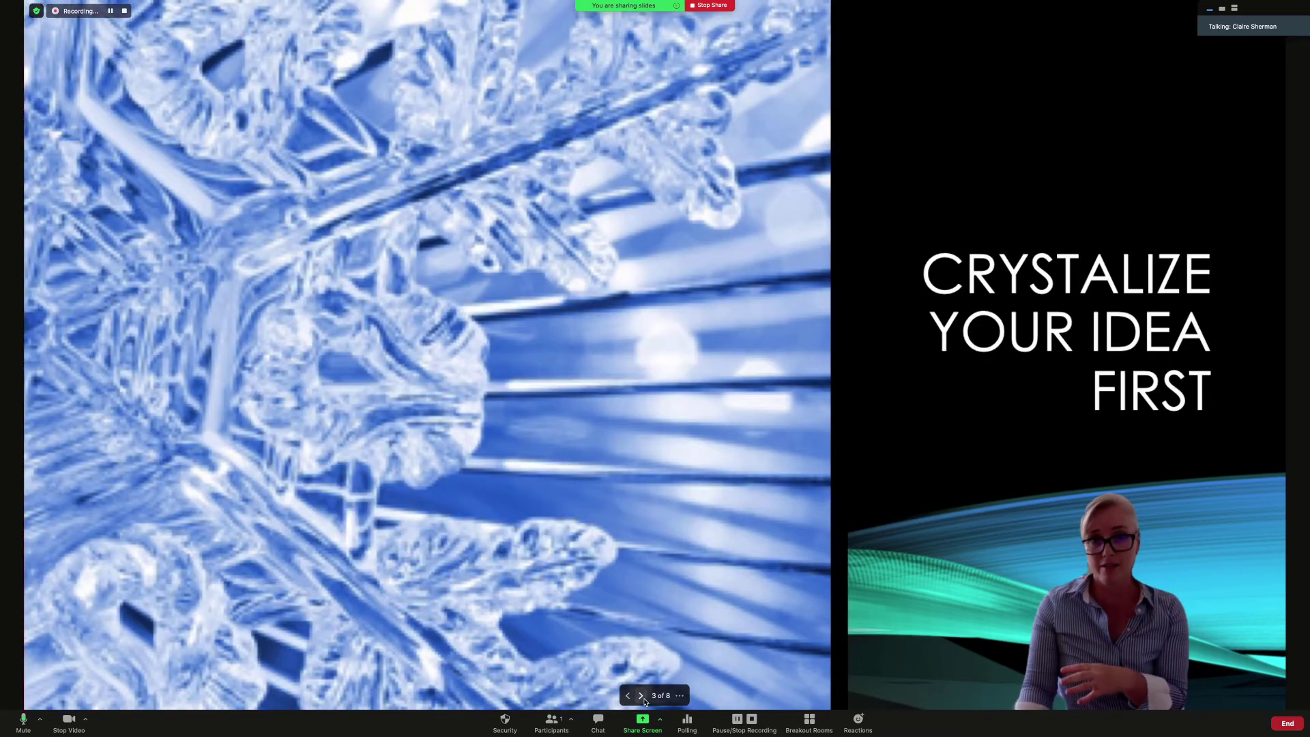